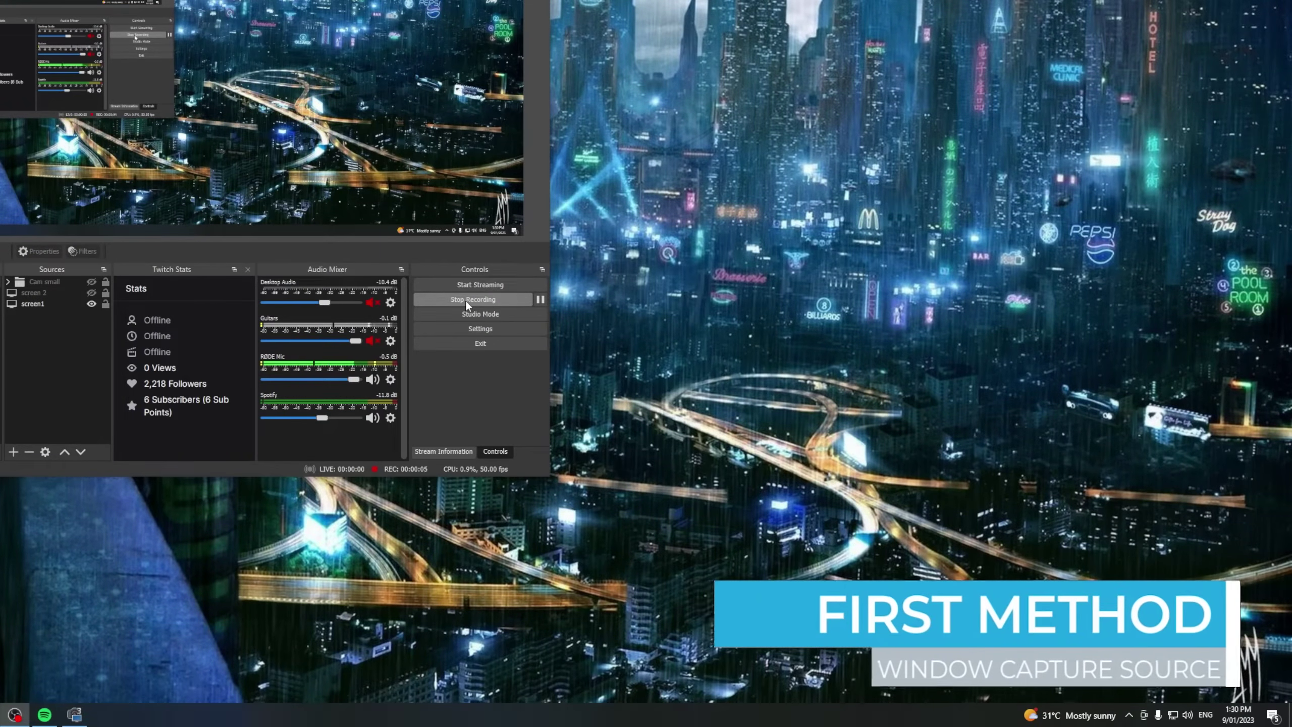
# Add a Window Capture source named 'spotify track' for the Spotify window
pyautogui.click(13, 452)
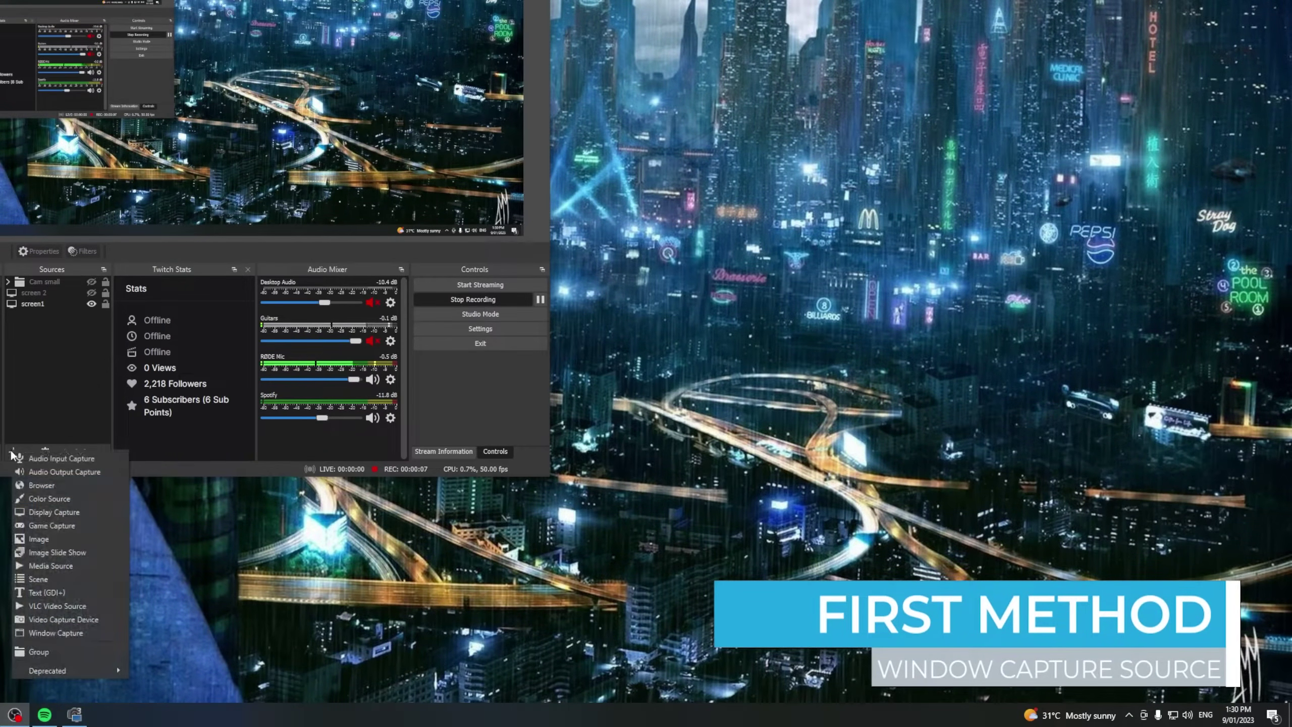
pyautogui.click(40, 630)
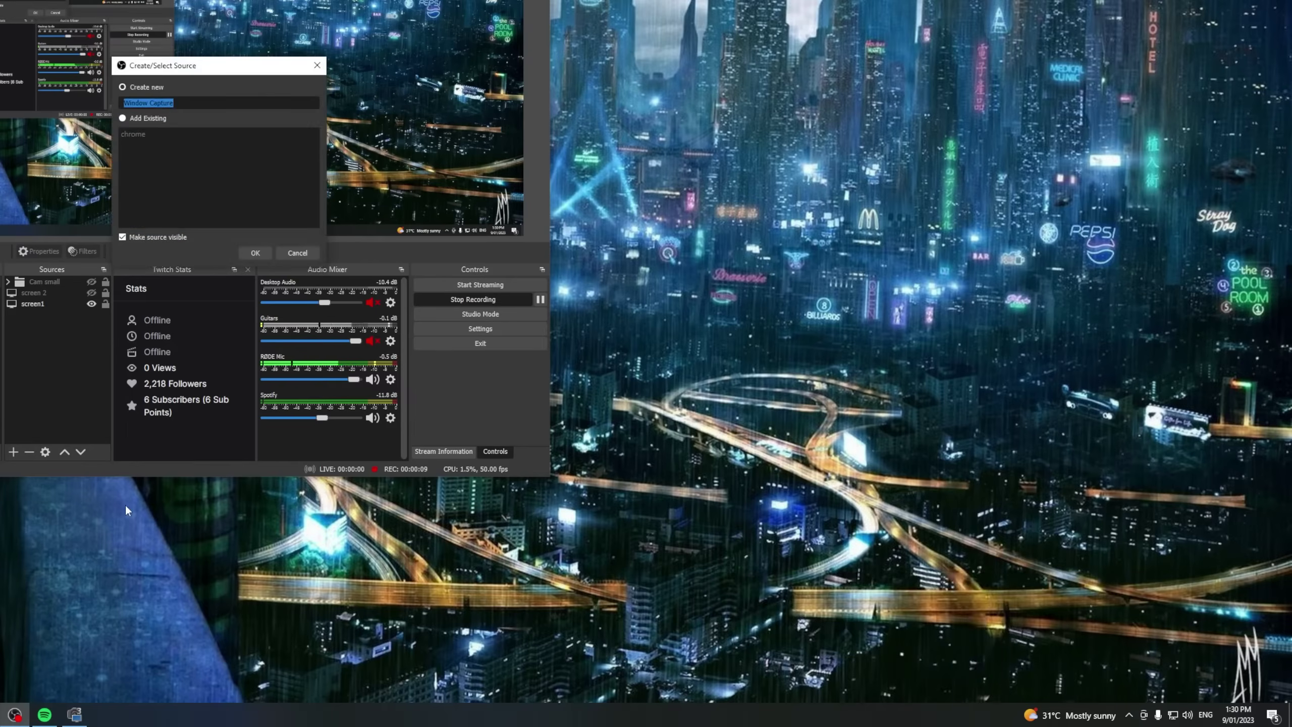
pyautogui.write('spotify trac')
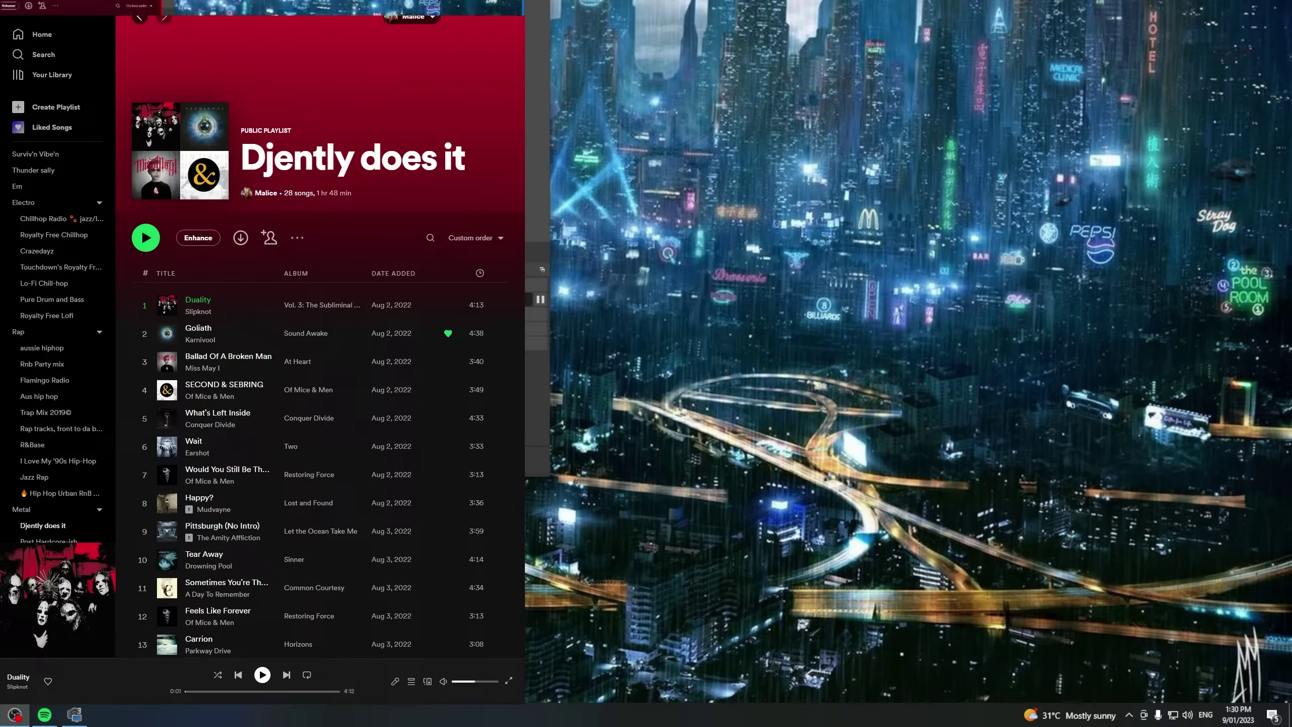
# Crop and narrow the capture to just the Duality – Slipknot title and artist strip
pyautogui.moveTo(37, 10); pyautogui.dragTo(380, 142)
pyautogui.moveTo(462, 142); pyautogui.dragTo(276, 138)
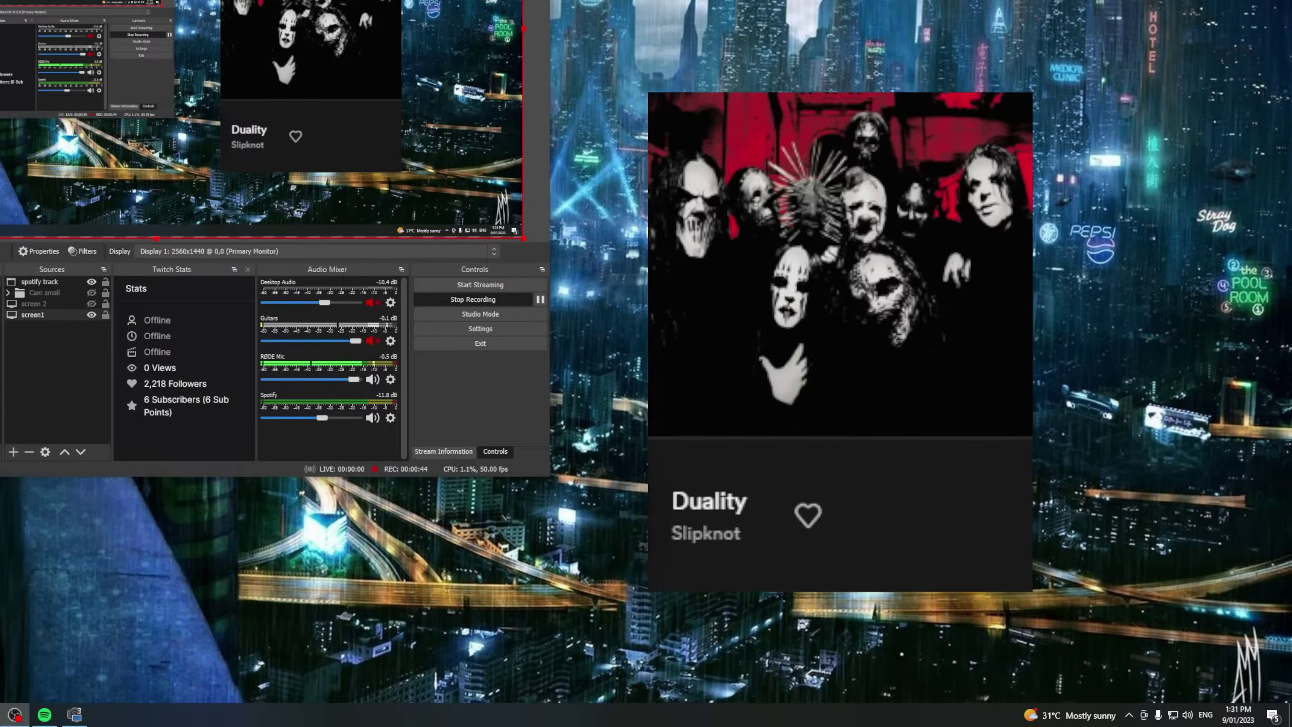
pyautogui.click(311, 86)
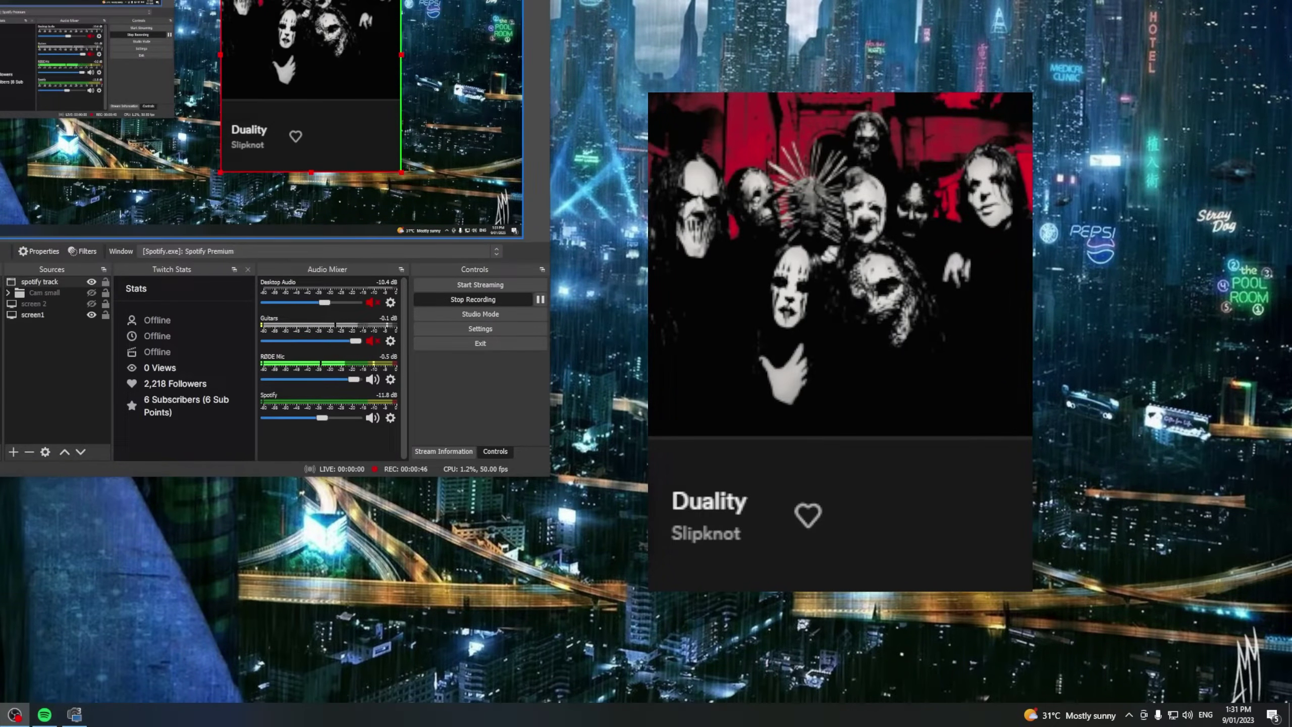
pyautogui.moveTo(294, 1); pyautogui.dragTo(294, 99)
pyautogui.click(214, 494)
# Add a second Window Capture source named 'spotify album' for Spotify
pyautogui.click(15, 453)
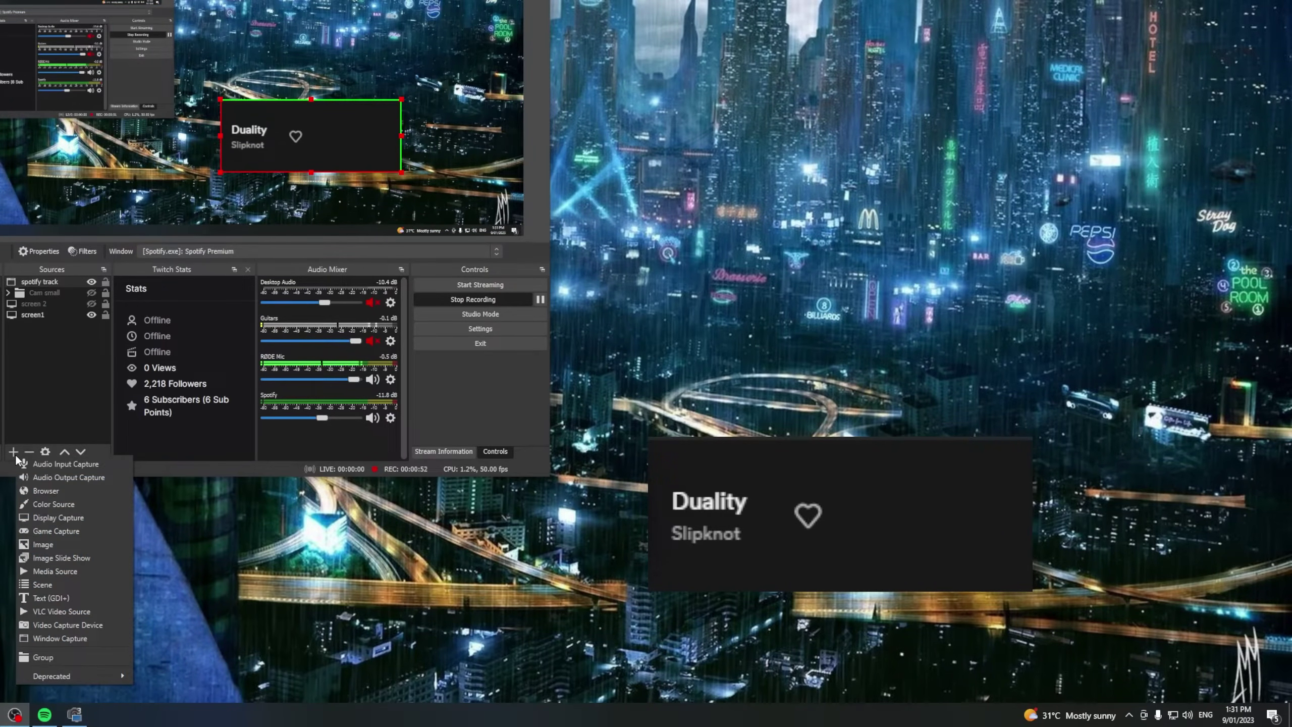
pyautogui.click(48, 637)
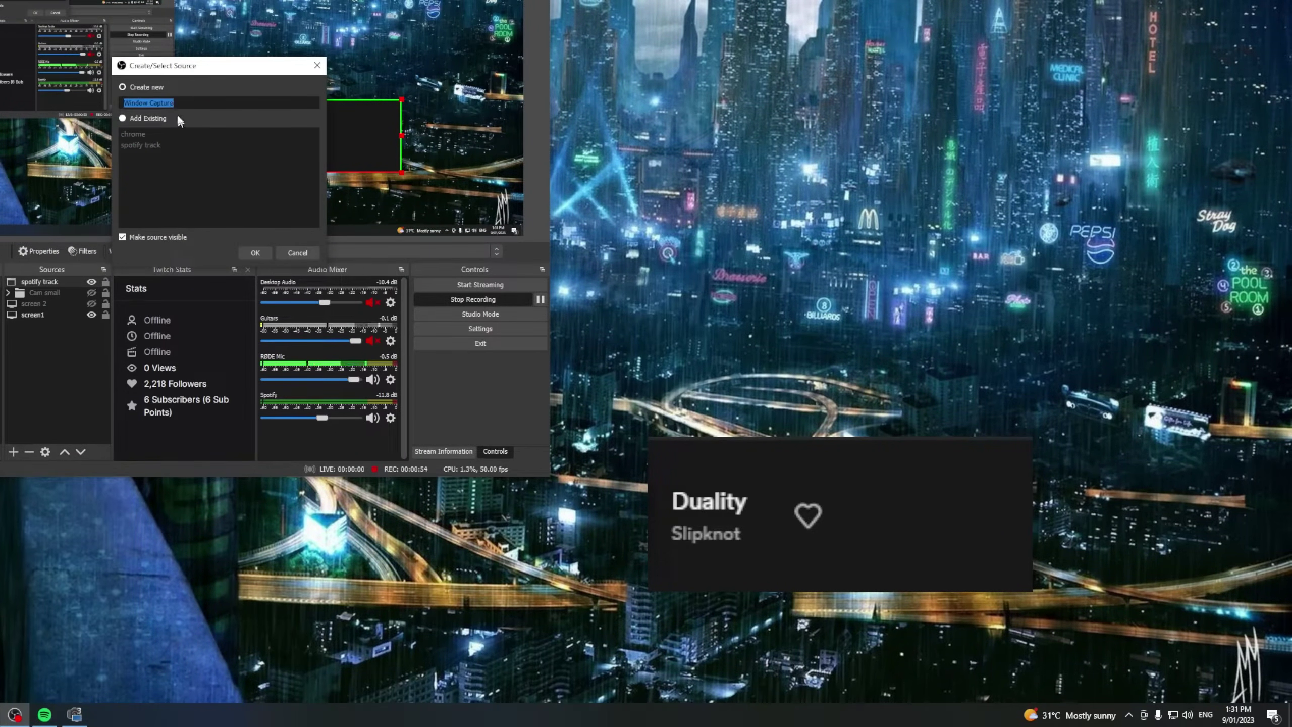
pyautogui.write('spot')
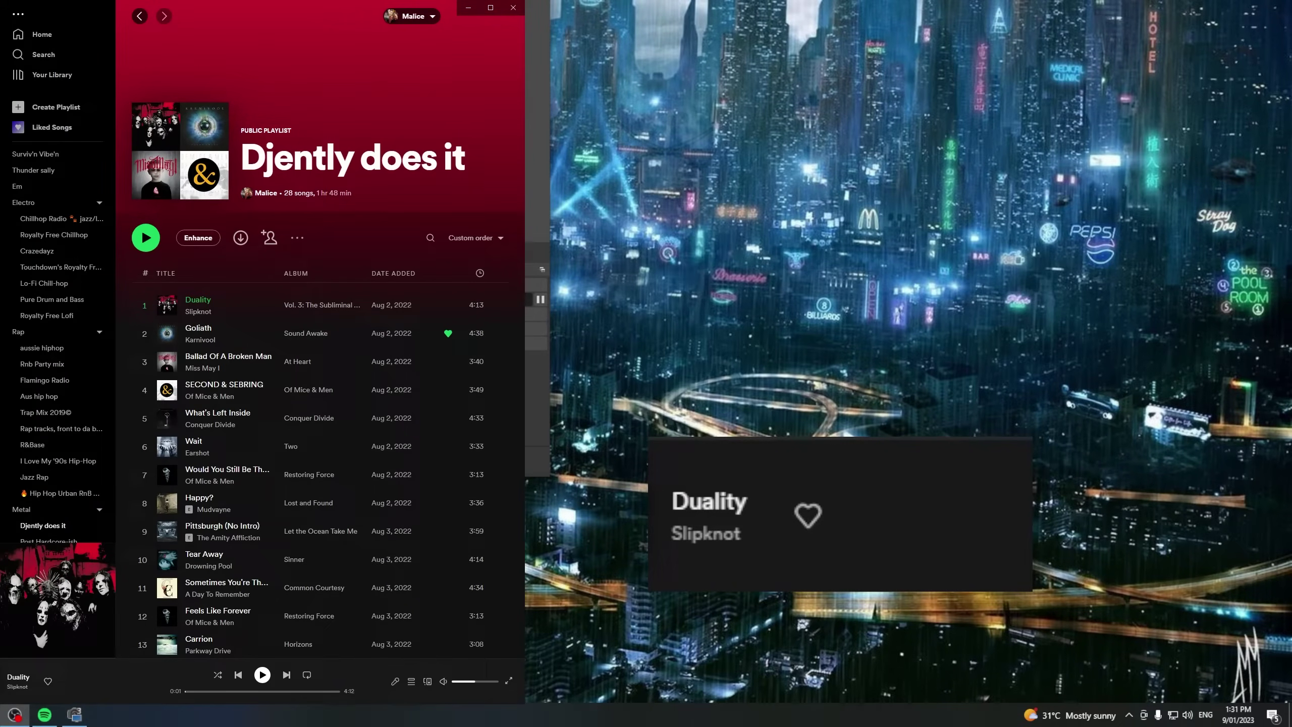
pyautogui.hotkey('alt', 'Tab')
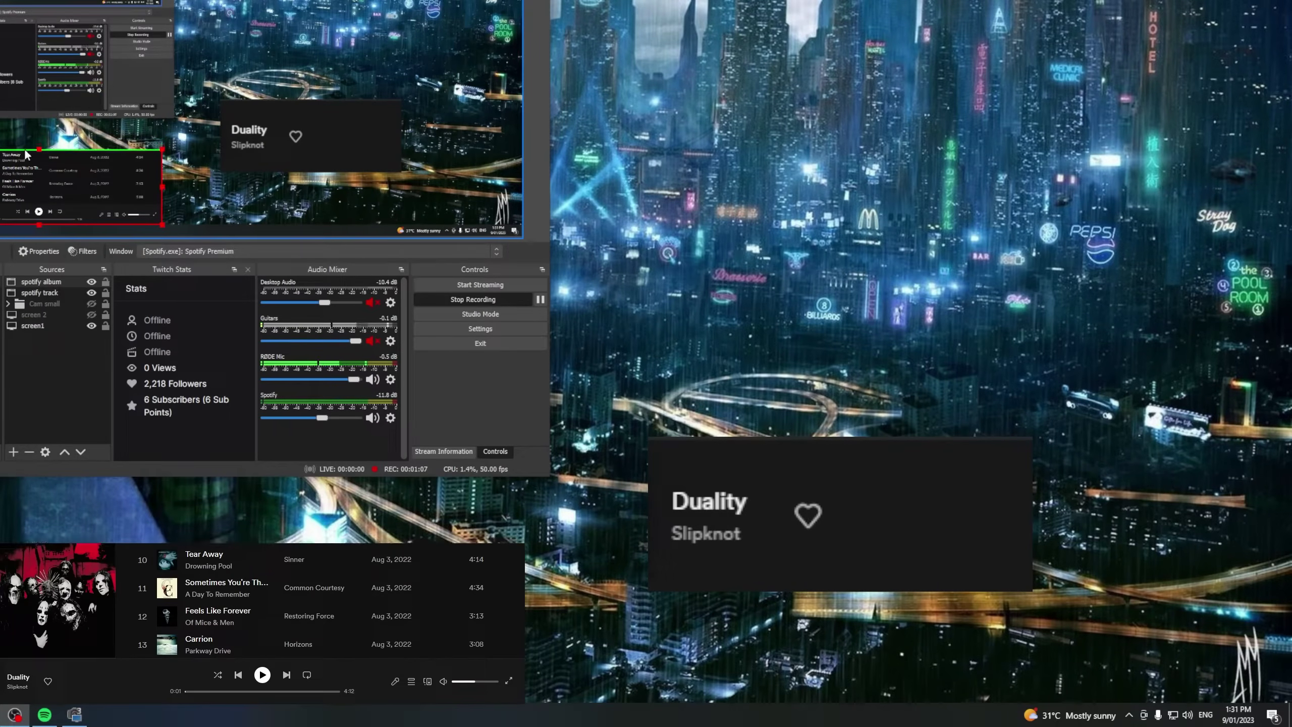
# Move and enlarge the capture, then crop off the player bar and track list, leaving the album art
pyautogui.moveTo(76, 168); pyautogui.dragTo(272, 9)
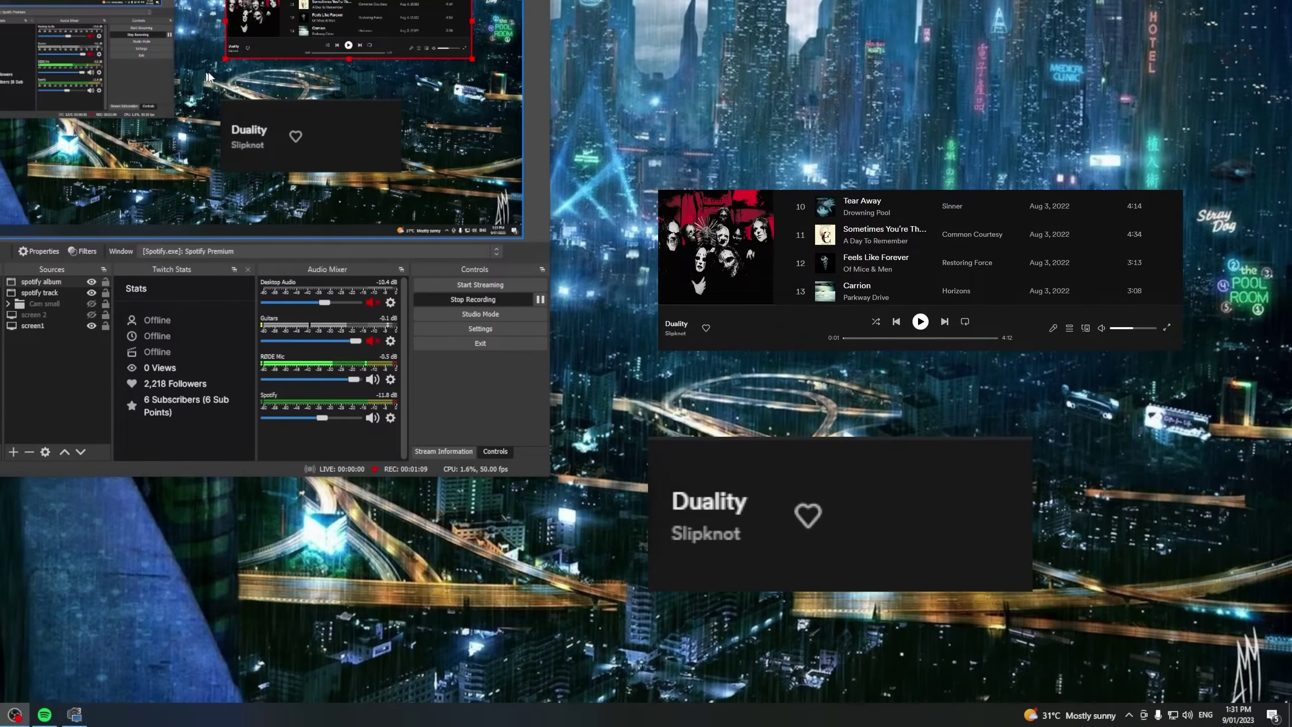
pyautogui.moveTo(223, 59); pyautogui.dragTo(51, 146)
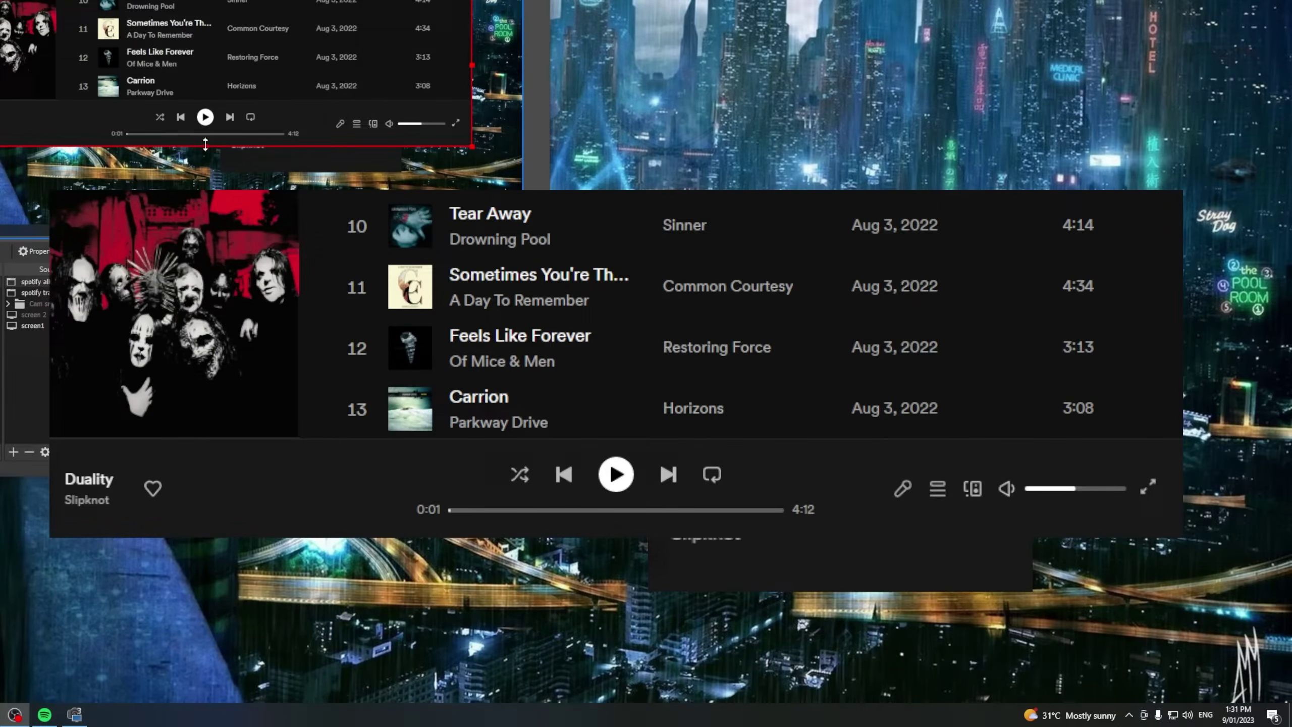
pyautogui.moveTo(206, 146); pyautogui.dragTo(206, 100)
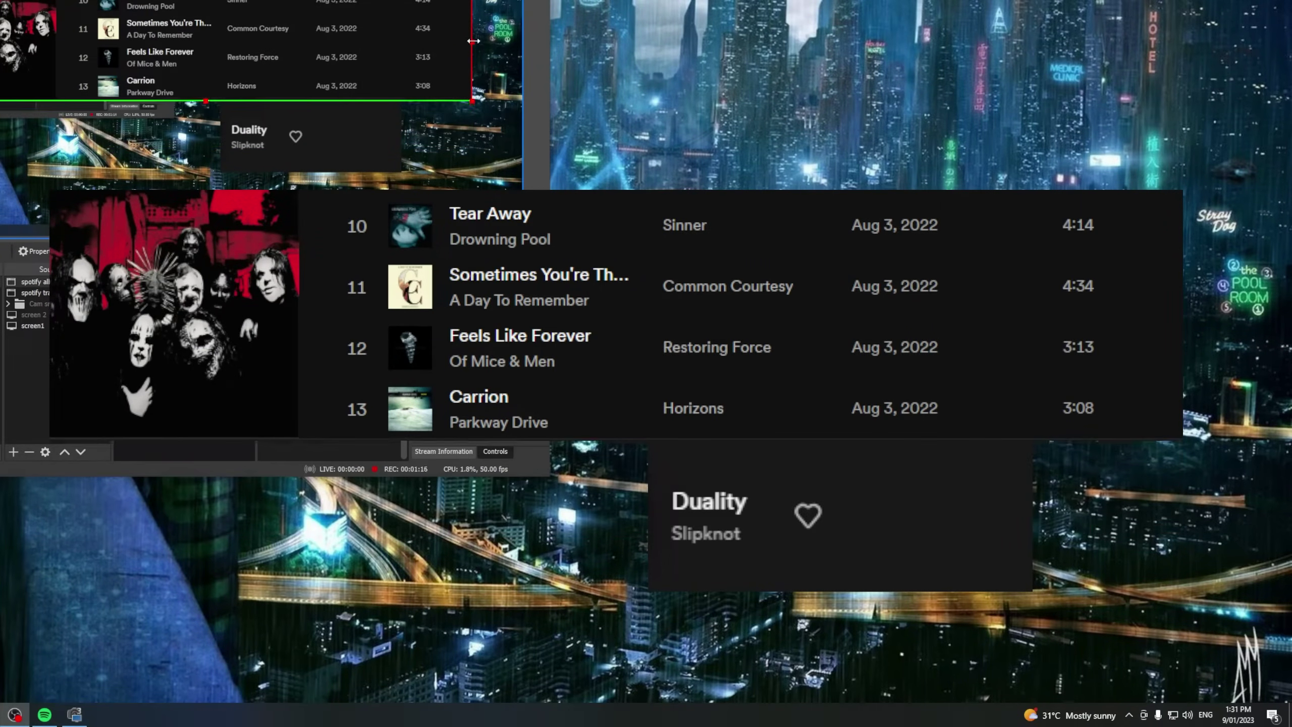
pyautogui.moveTo(473, 41); pyautogui.dragTo(90, 109)
# Shift the track title card left and create a new group named 'spotify'
pyautogui.moveTo(351, 128); pyautogui.dragTo(265, 124)
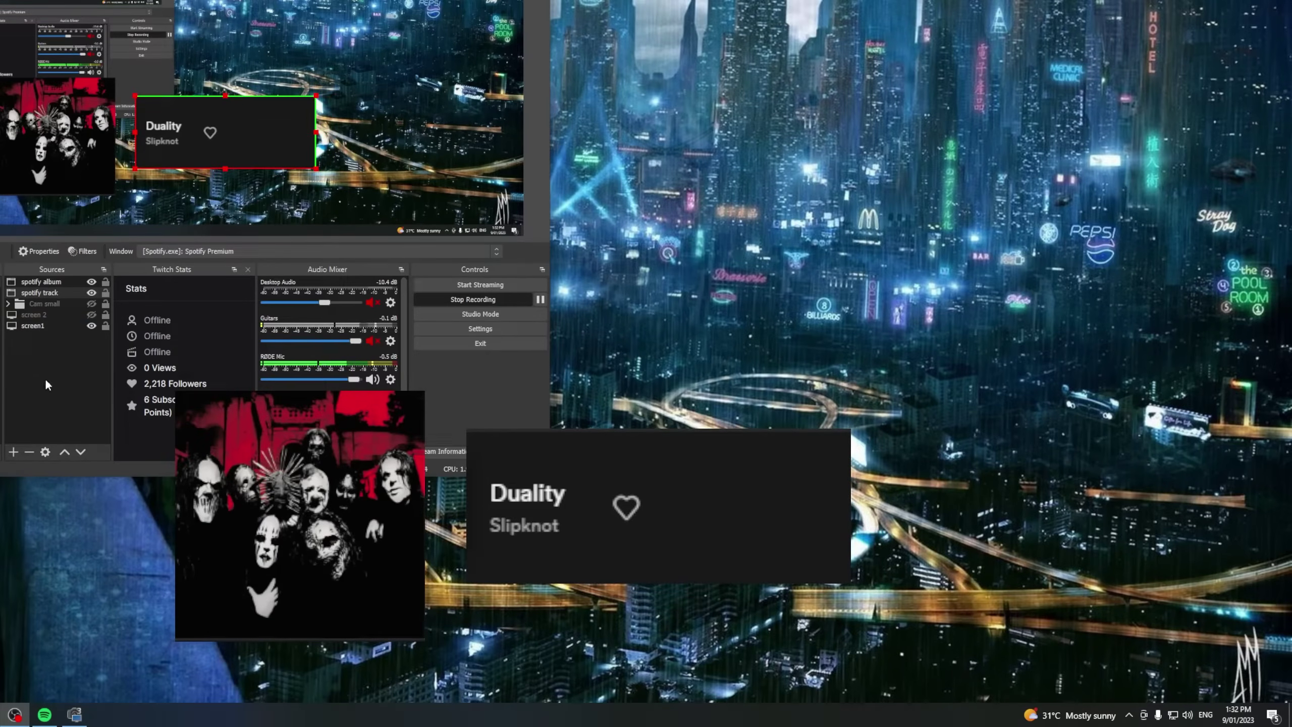
pyautogui.click(17, 451)
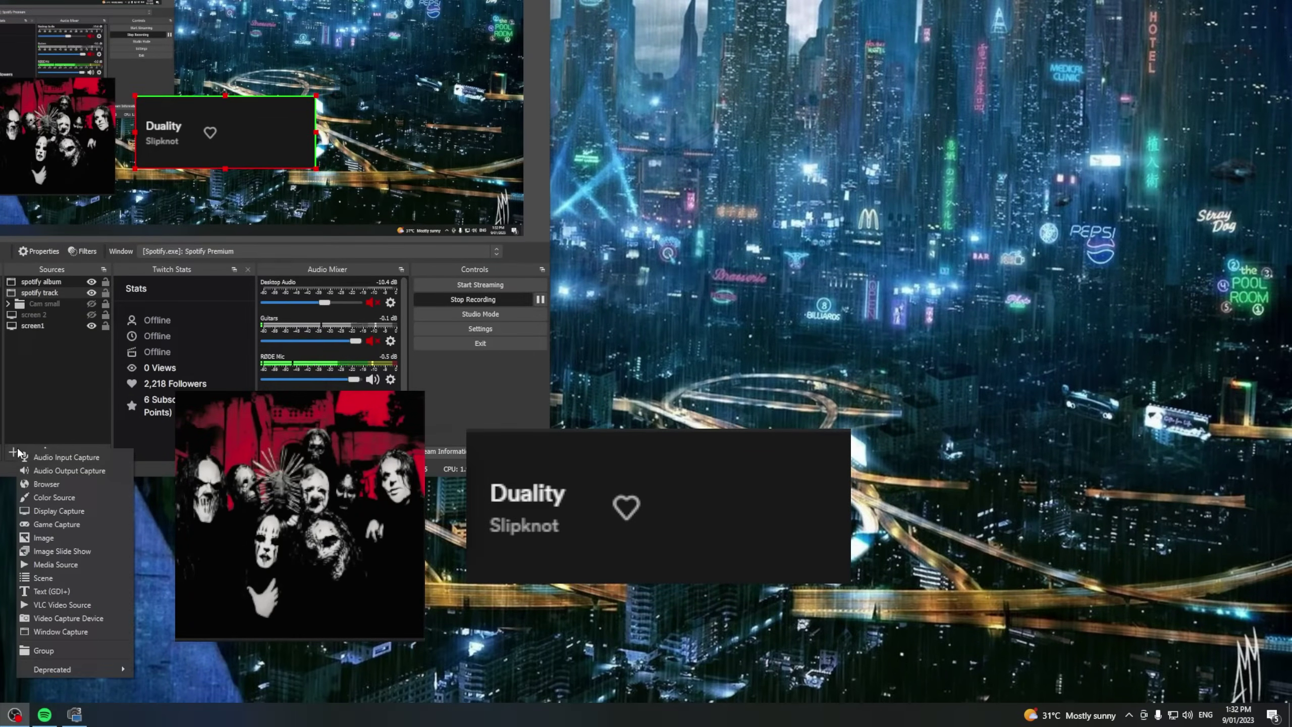
pyautogui.click(100, 655)
pyautogui.write('spotify')
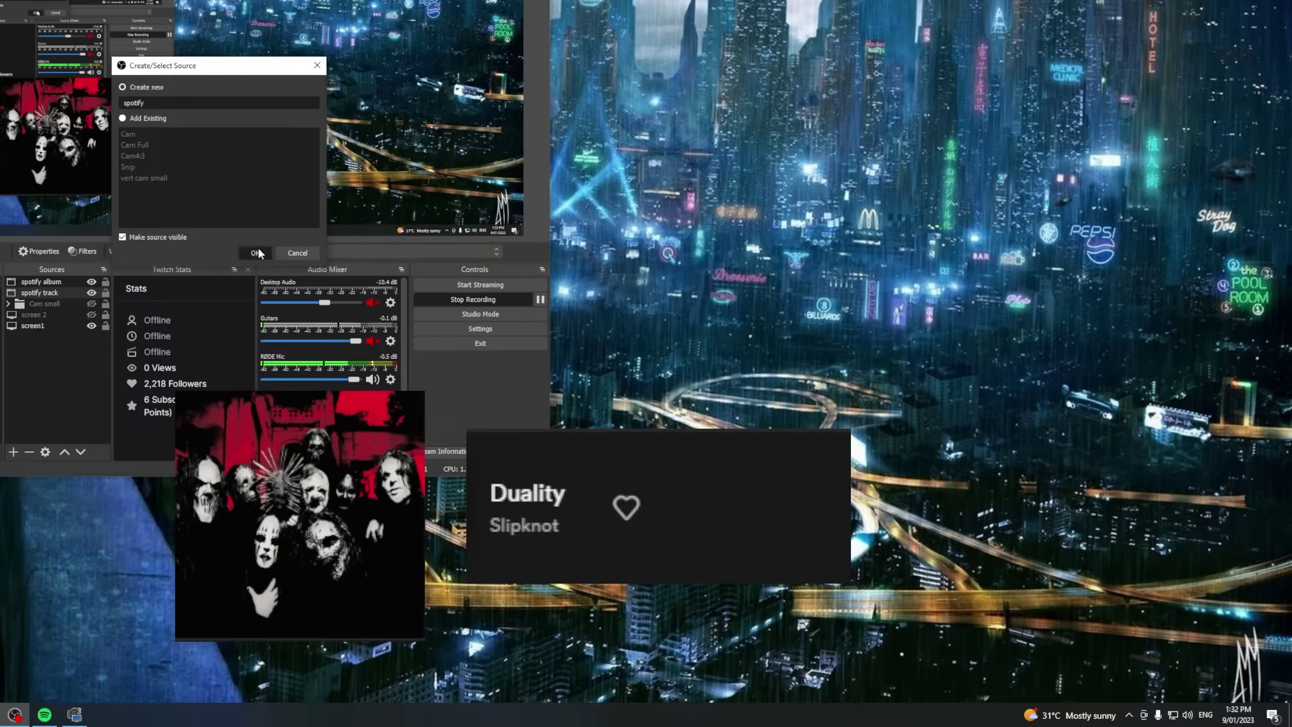
pyautogui.click(254, 250)
# Move spotify album and spotify track into the spotify group and collapse it
pyautogui.click(43, 293)
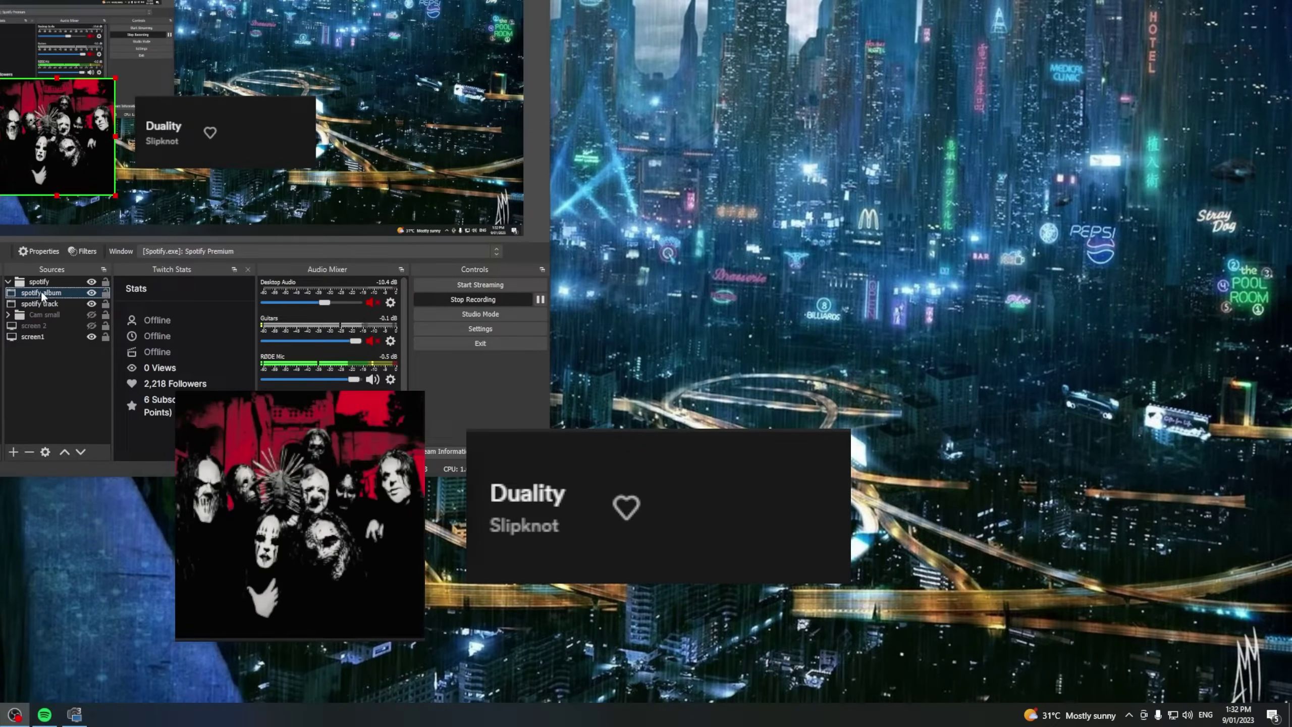
pyautogui.keyDown('ctrl'); pyautogui.click(39, 303); pyautogui.keyUp('ctrl')
pyautogui.moveTo(38, 301); pyautogui.dragTo(41, 288)
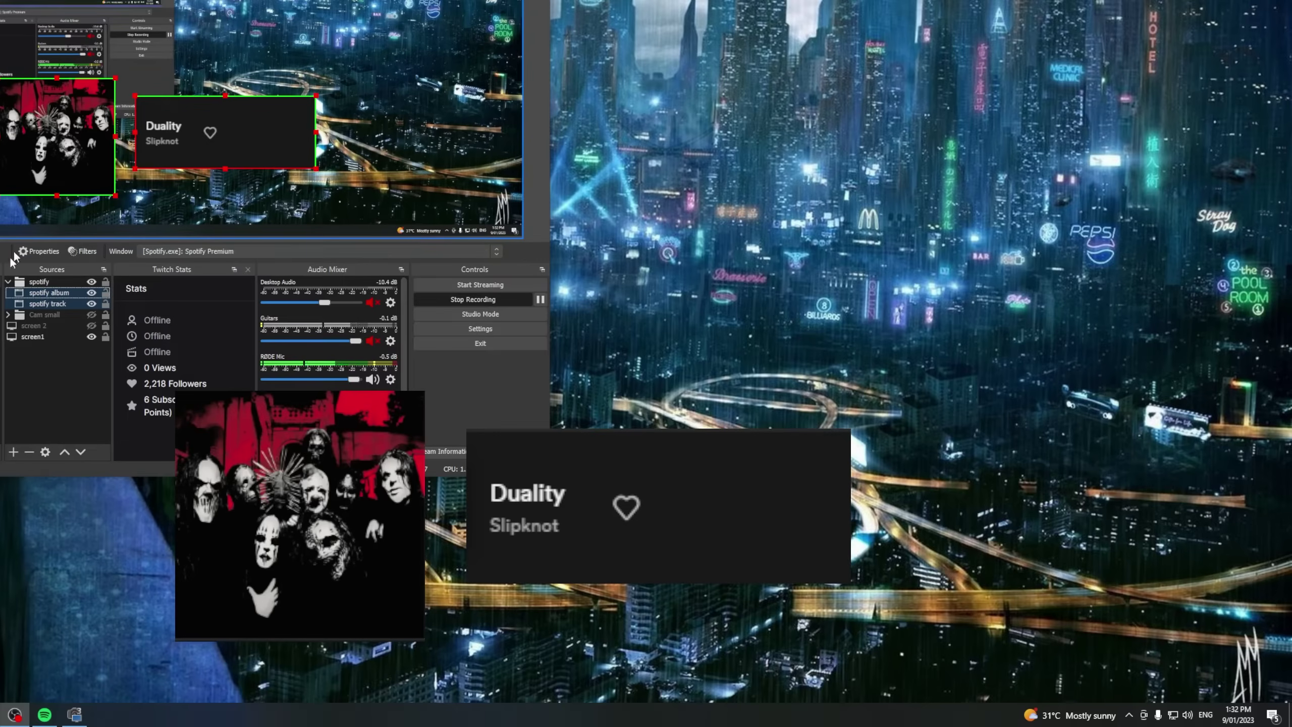
pyautogui.click(8, 281)
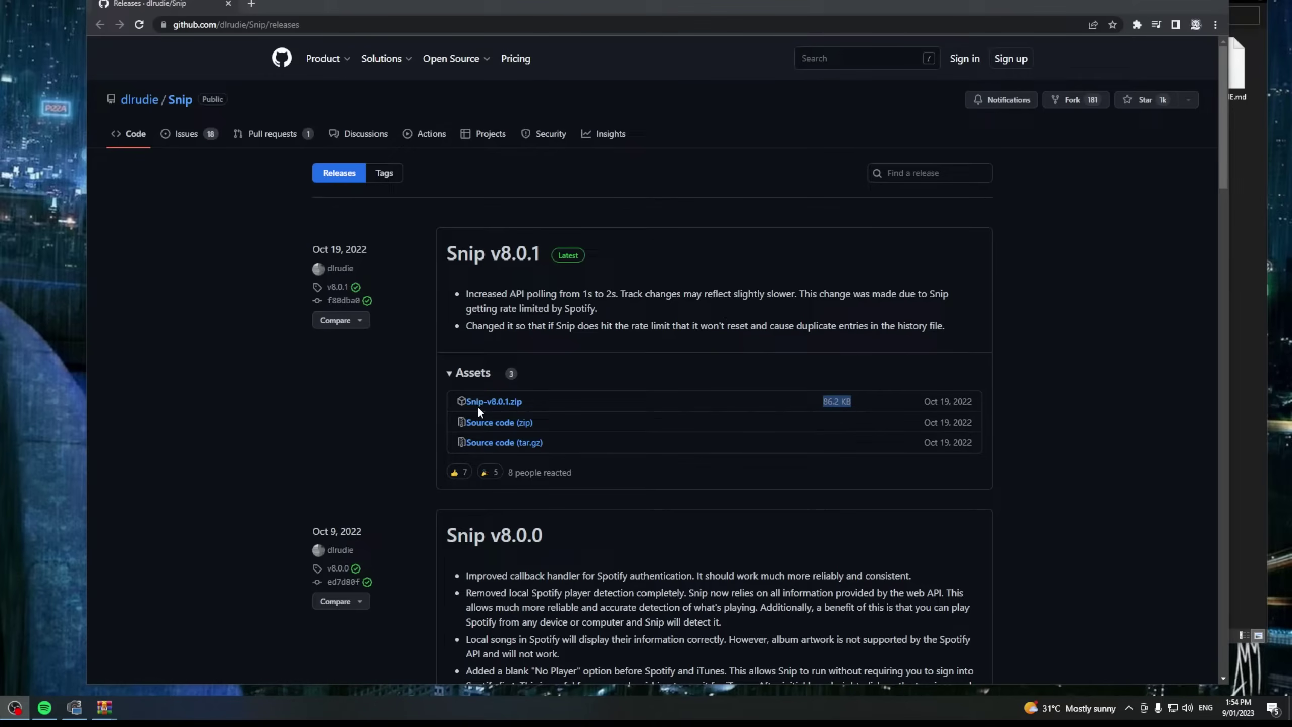
# Minimize the browser showing the Snip v8.0.1 release to reveal the desktop
pyautogui.click(1162, 1)
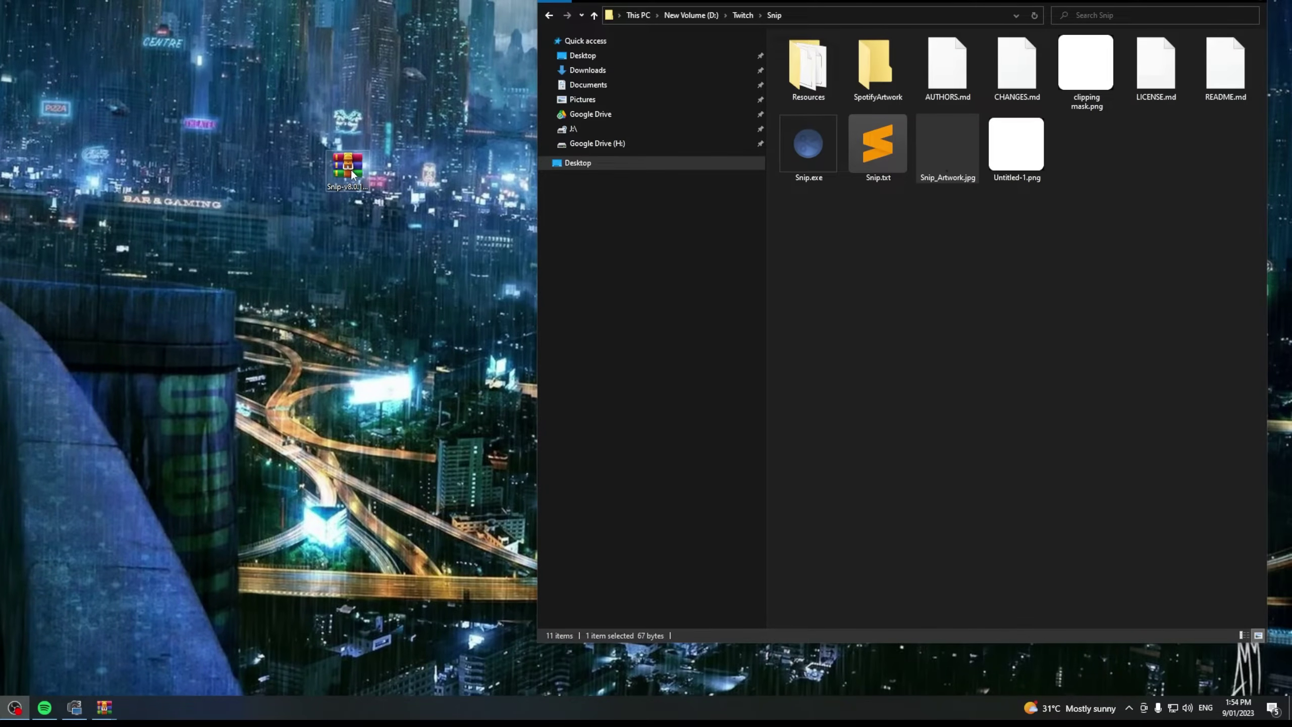
# Open the Snip-v8.0.1.zip in Notepad, then close the garbled Notepad view
pyautogui.rightClick(352, 173)
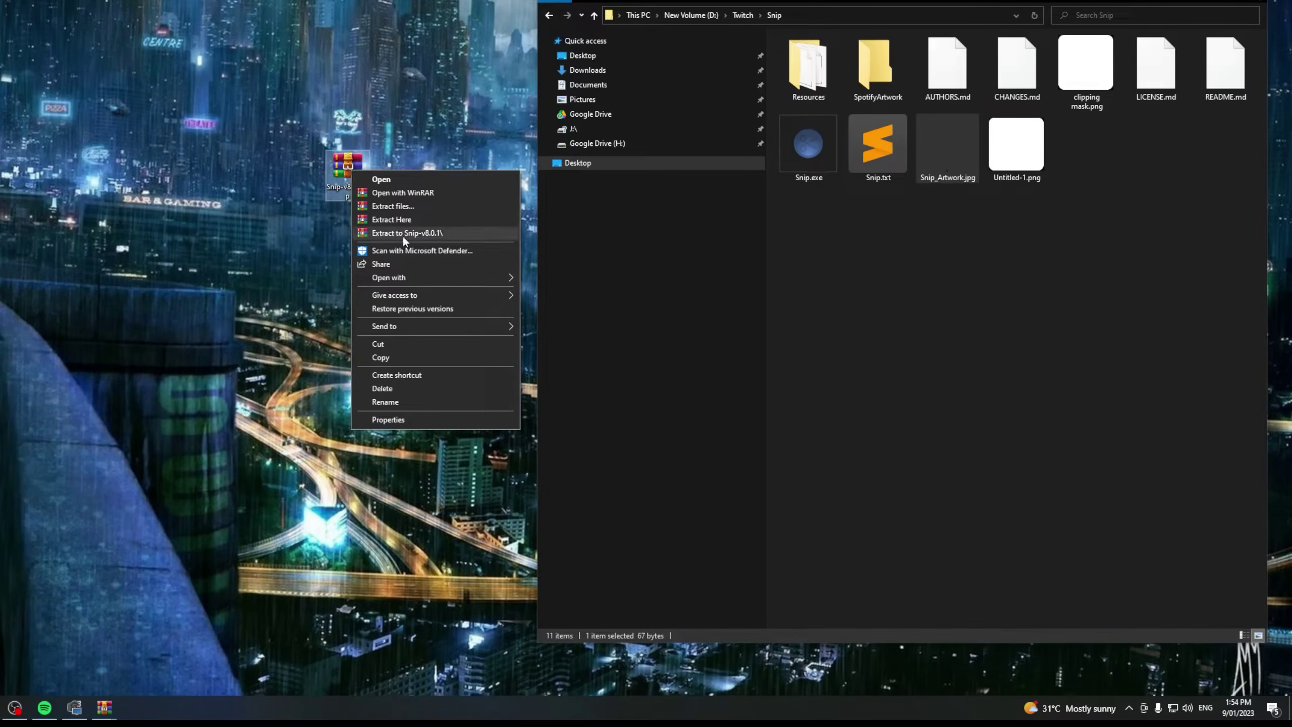
pyautogui.moveTo(416, 278)
pyautogui.click(570, 280)
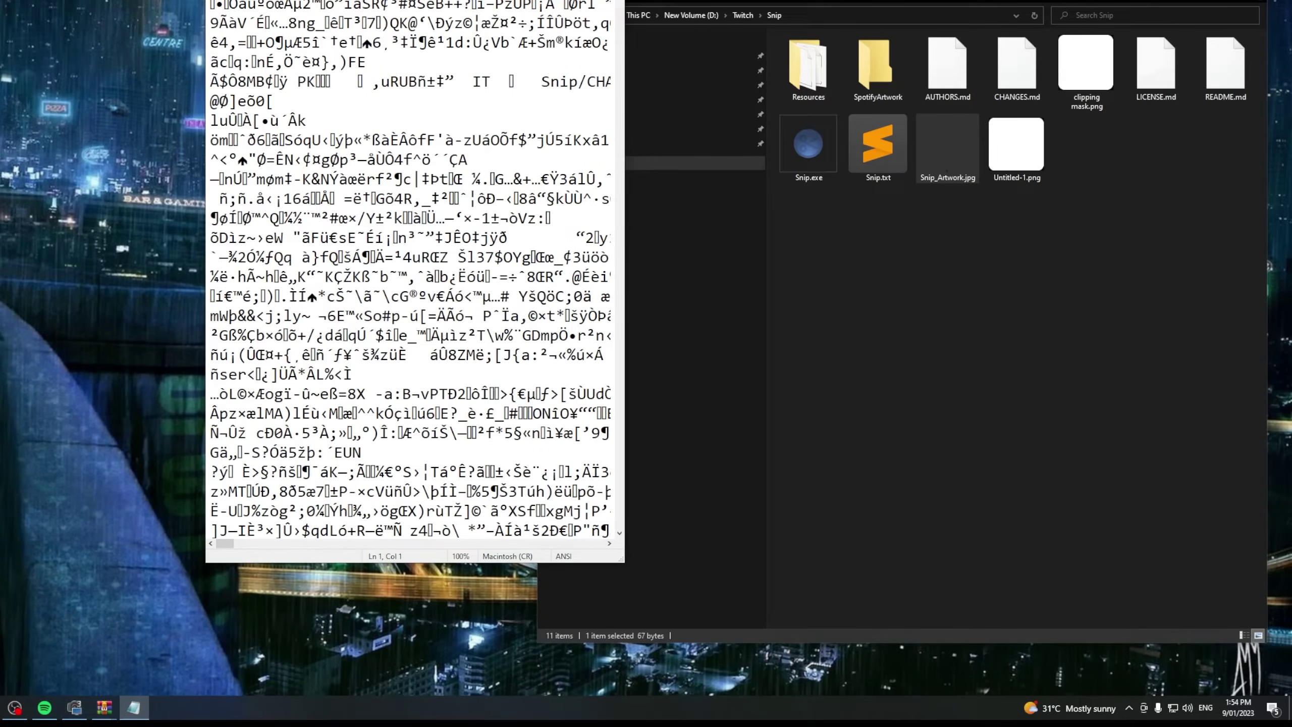
pyautogui.hotkey('alt', 'F4')
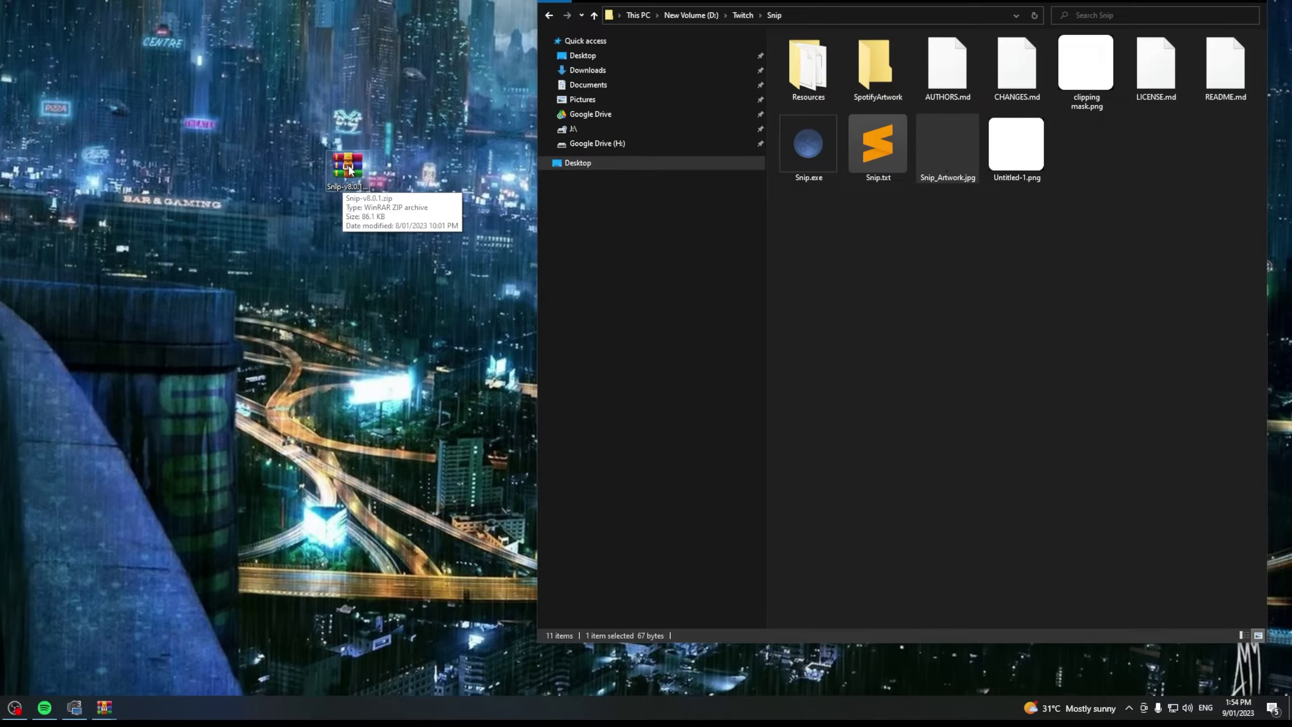
# Open Snip-v8.0.1.zip in WinRAR, then close the archive window
pyautogui.doubleClick(349, 170)
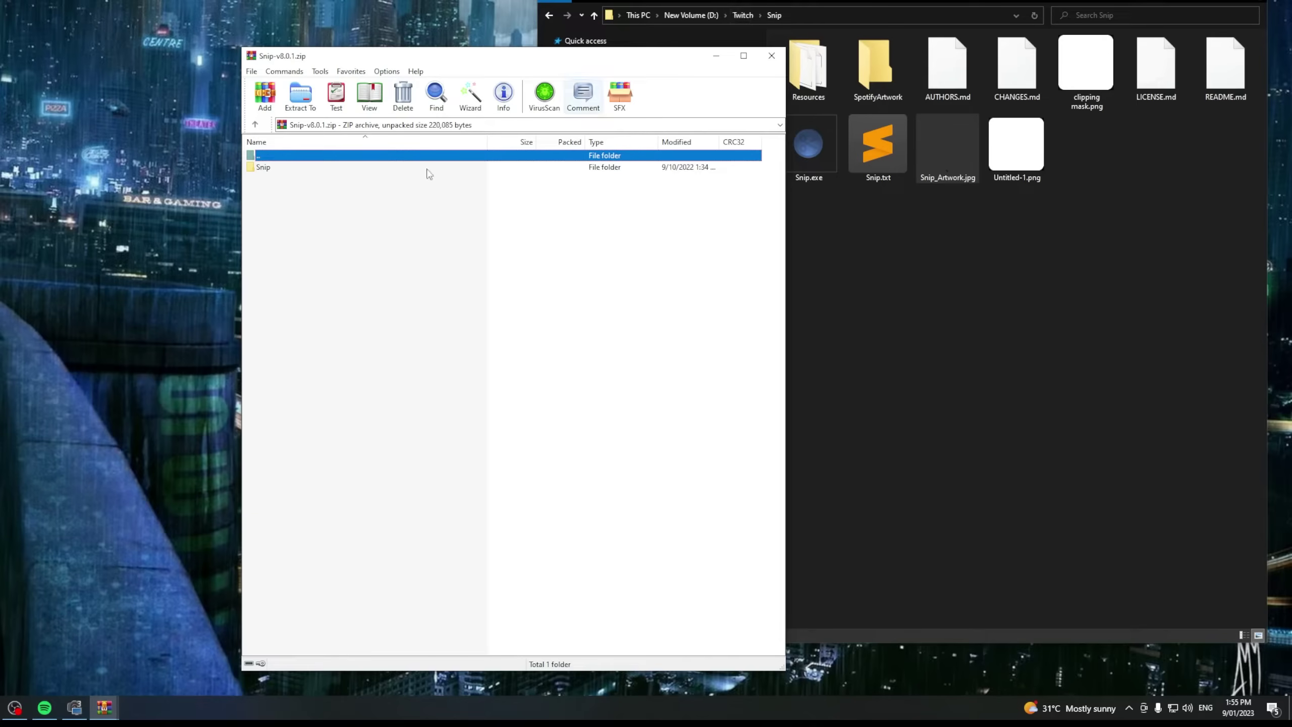
pyautogui.click(771, 56)
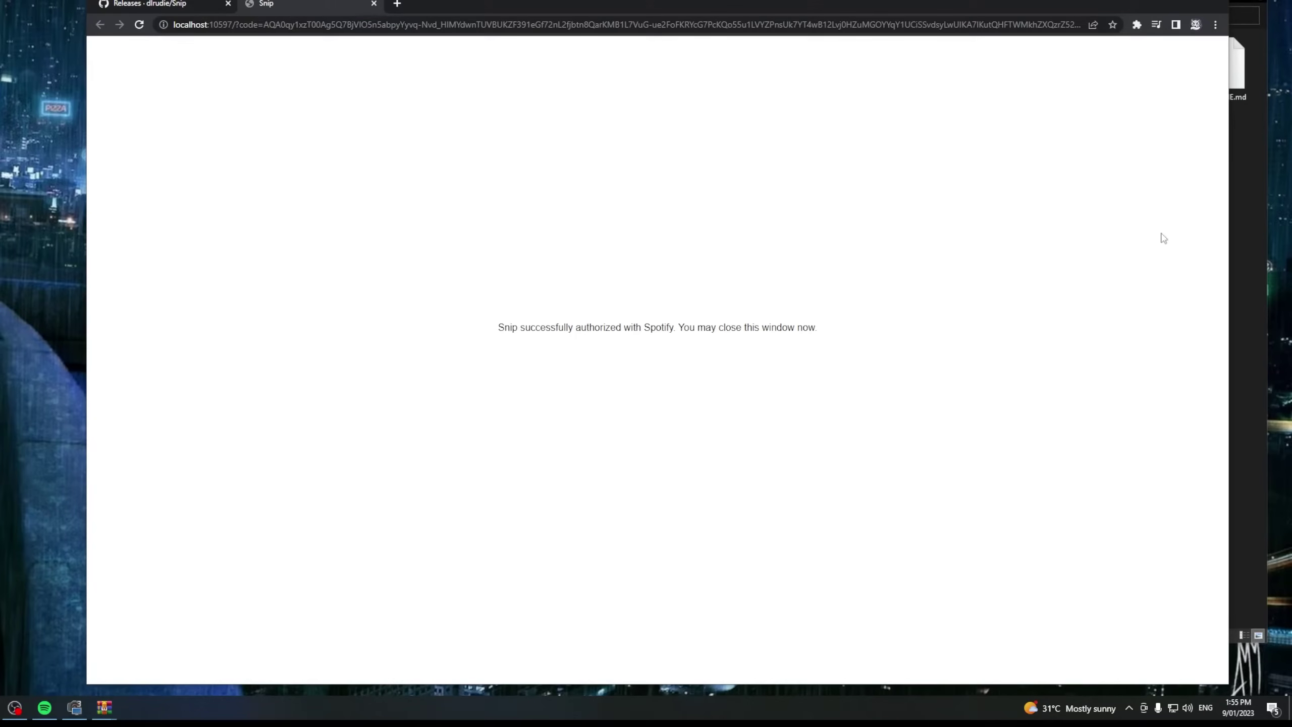
# Close the authorization tab and bring up the Snip tray icon's options menu
pyautogui.click(374, 4)
pyautogui.click(1130, 707)
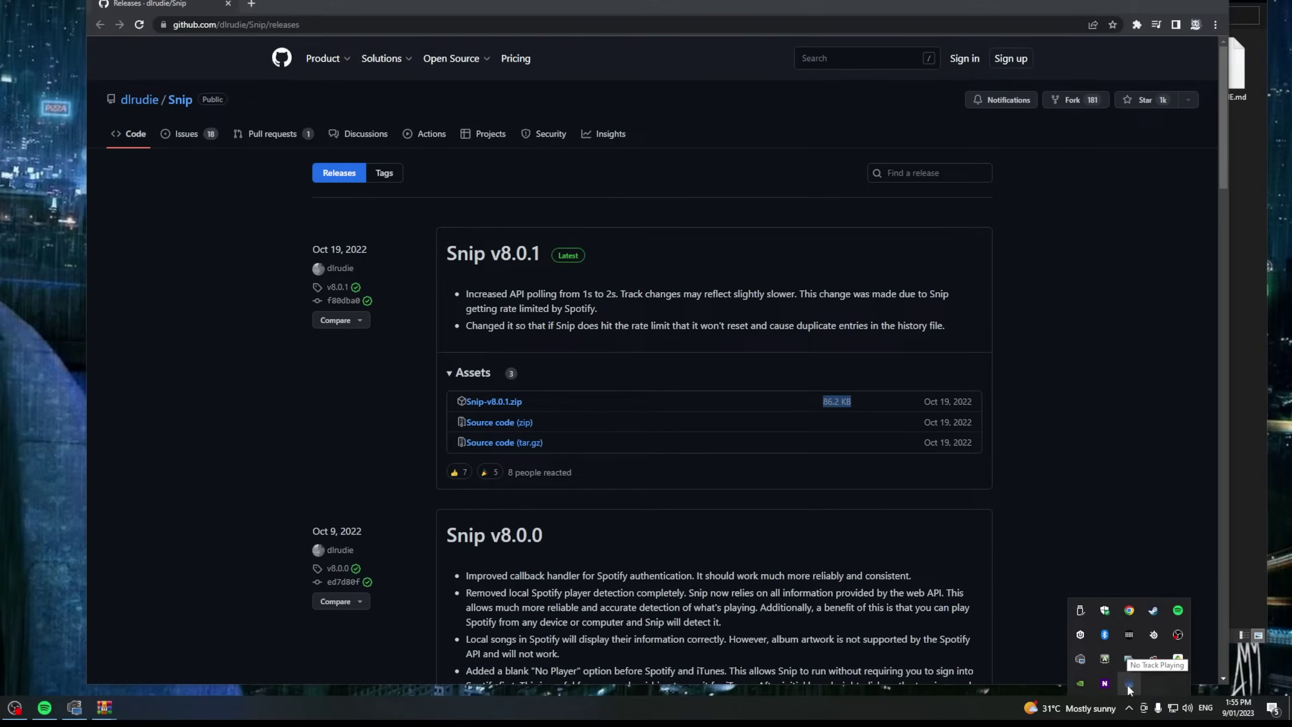
pyautogui.rightClick(1126, 685)
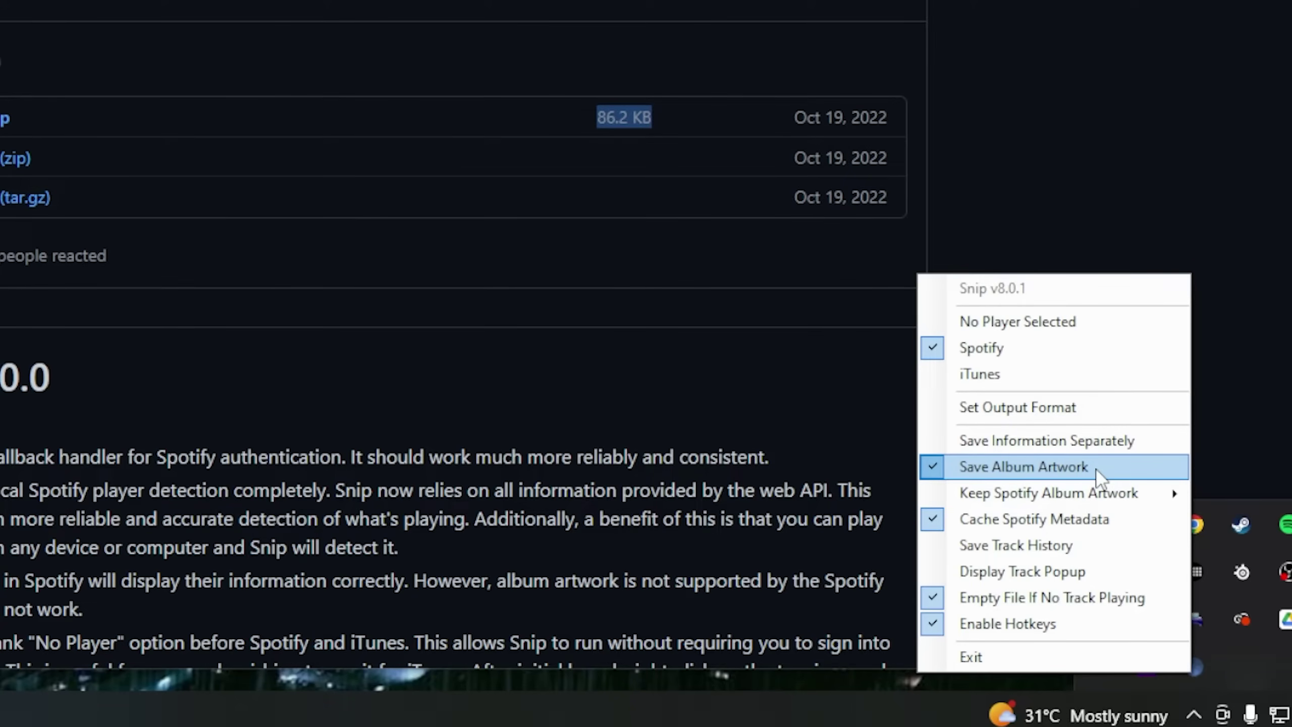
# In Set Output Format, check the leading space in the Track format and trailing space in Artist
pyautogui.click(1043, 415)
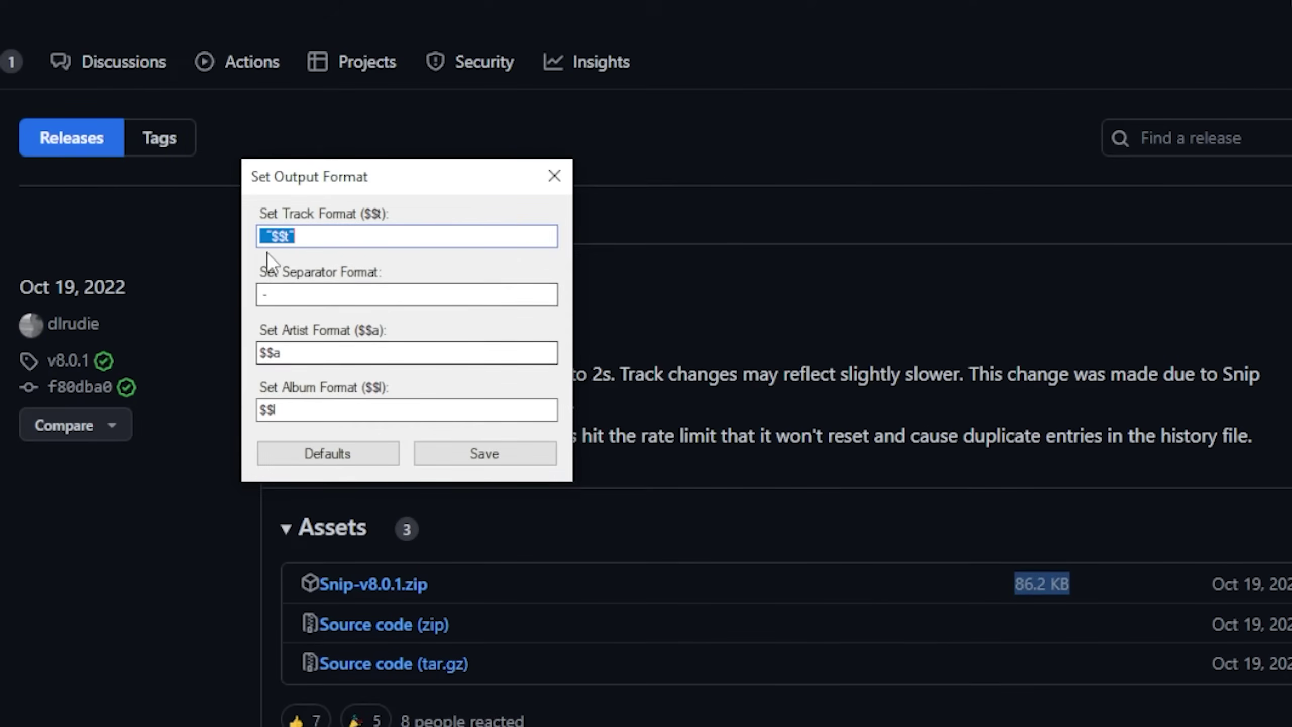
pyautogui.press('Home')
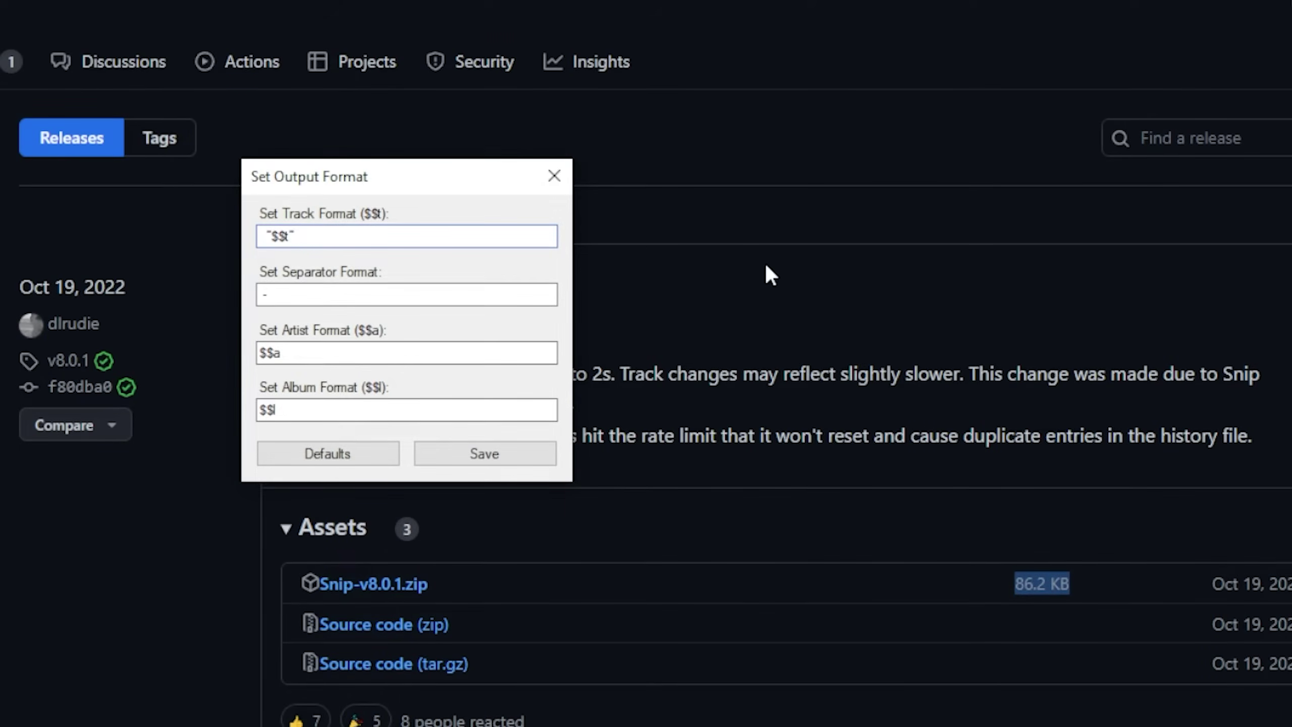
pyautogui.hotkey('shift', 'Right')
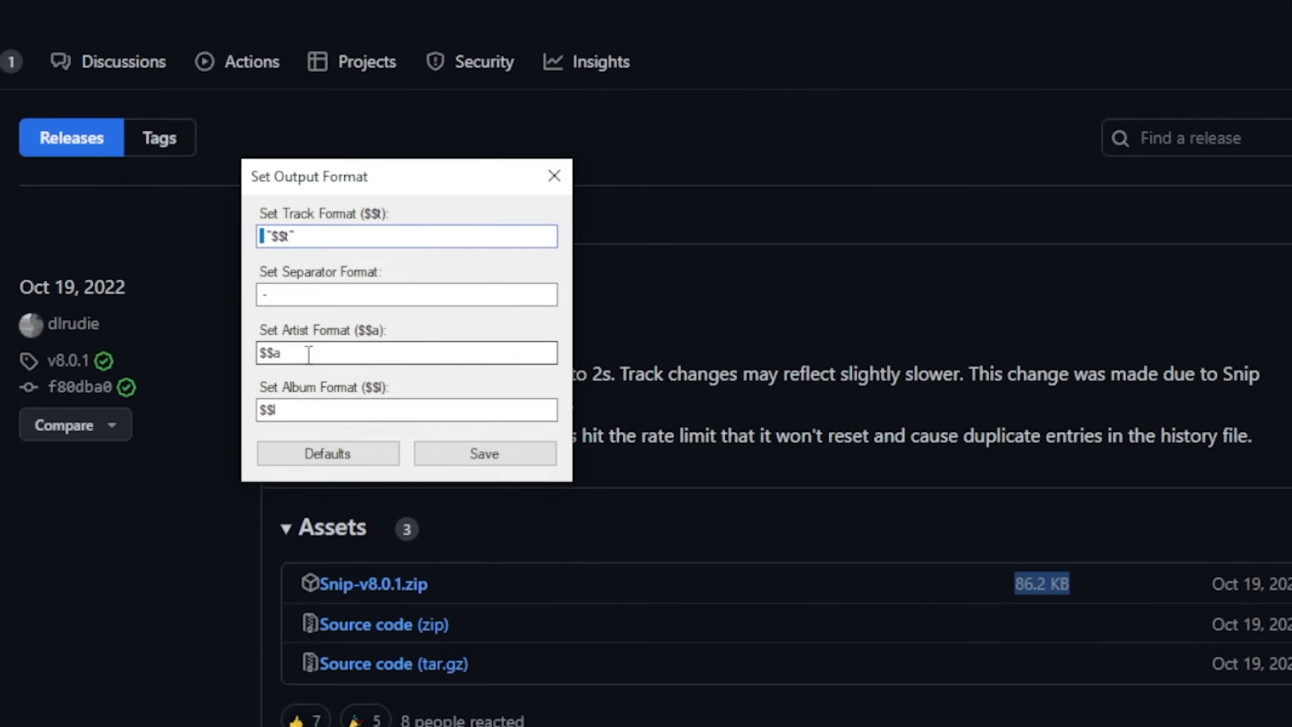
pyautogui.click(312, 355)
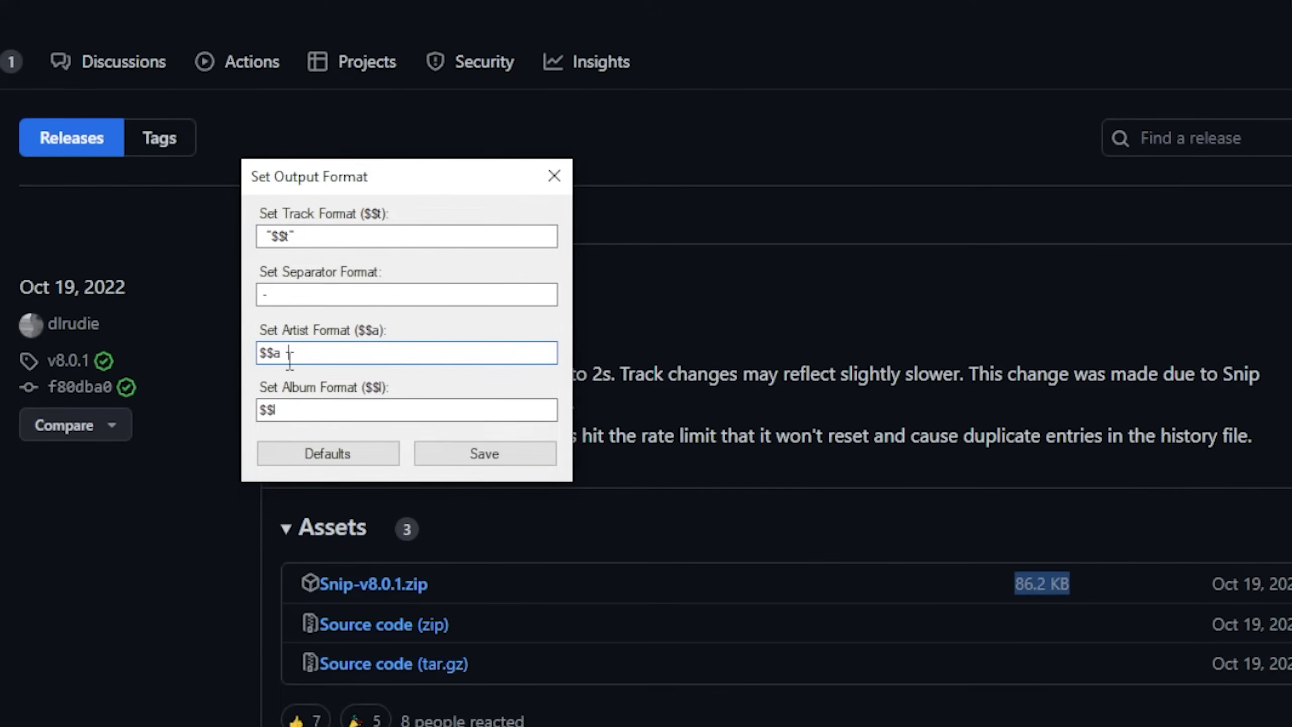
pyautogui.hotkey('shift', 'Left')
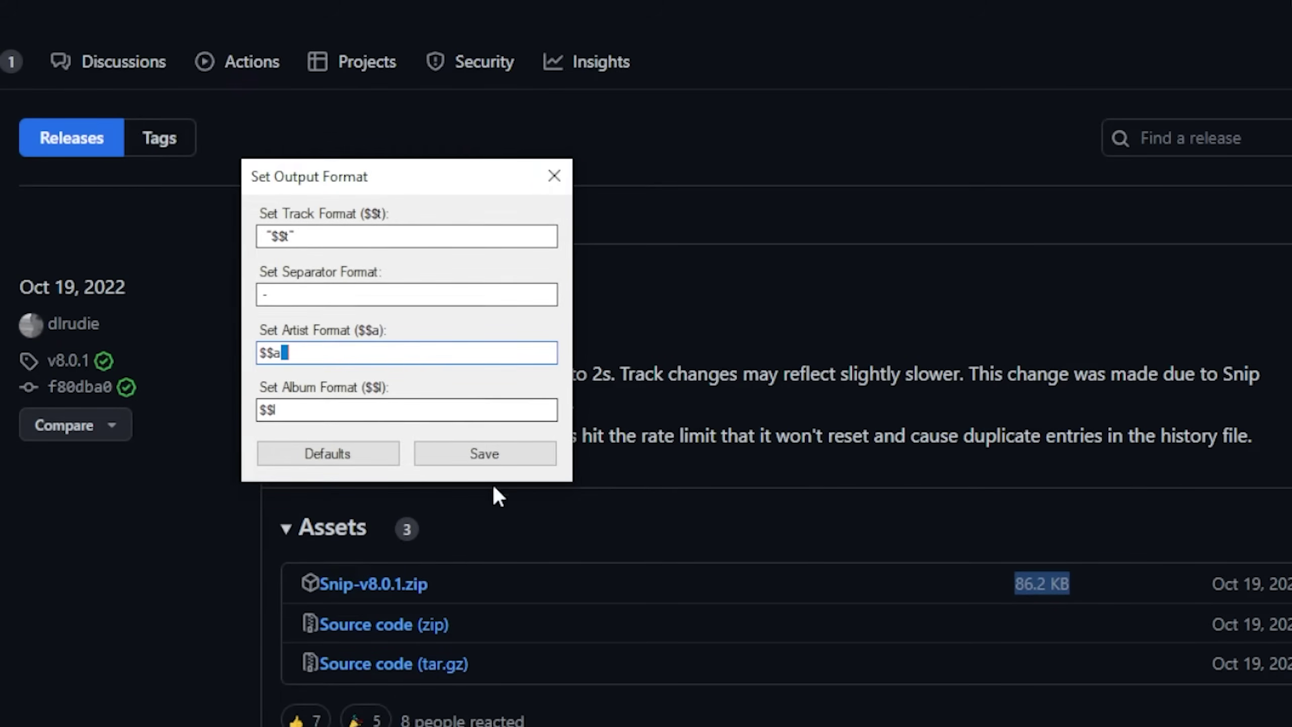
# Close the format dialog and drag Snip.txt and Snip_Artwork.jpg into the OBS preview as sources
pyautogui.click(554, 177)
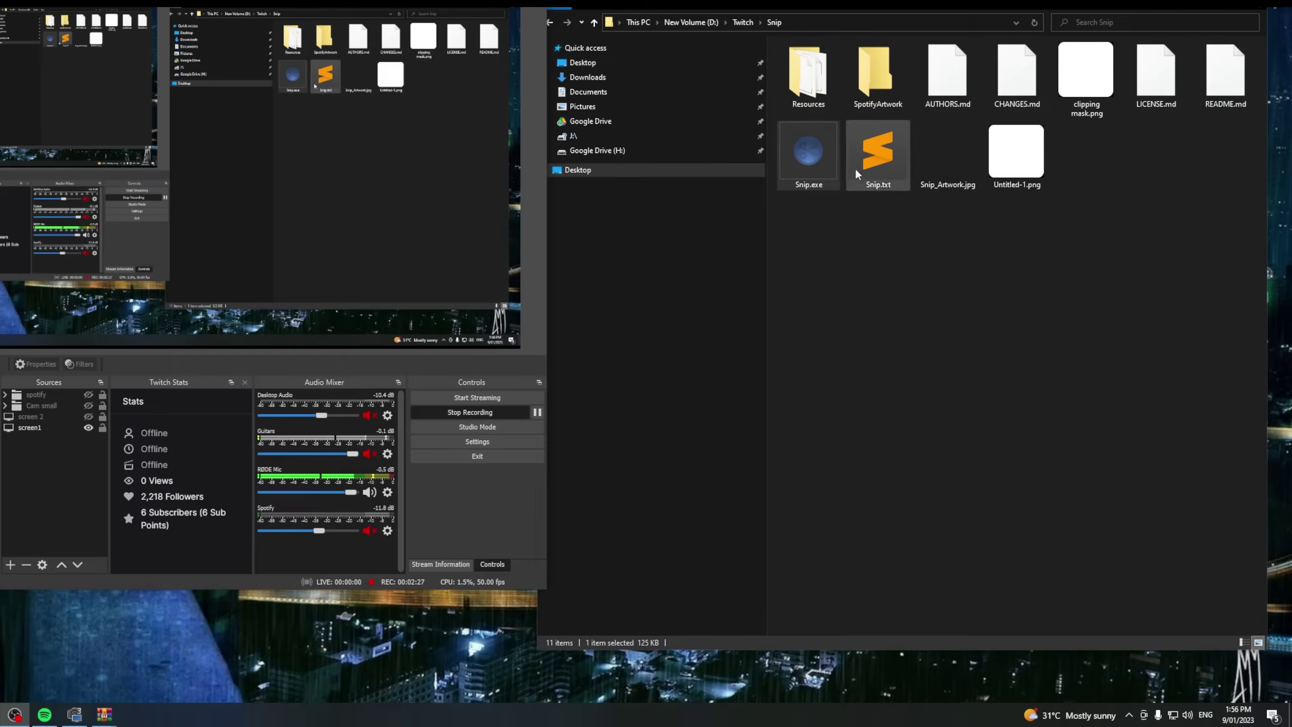
pyautogui.moveTo(881, 153); pyautogui.dragTo(293, 181)
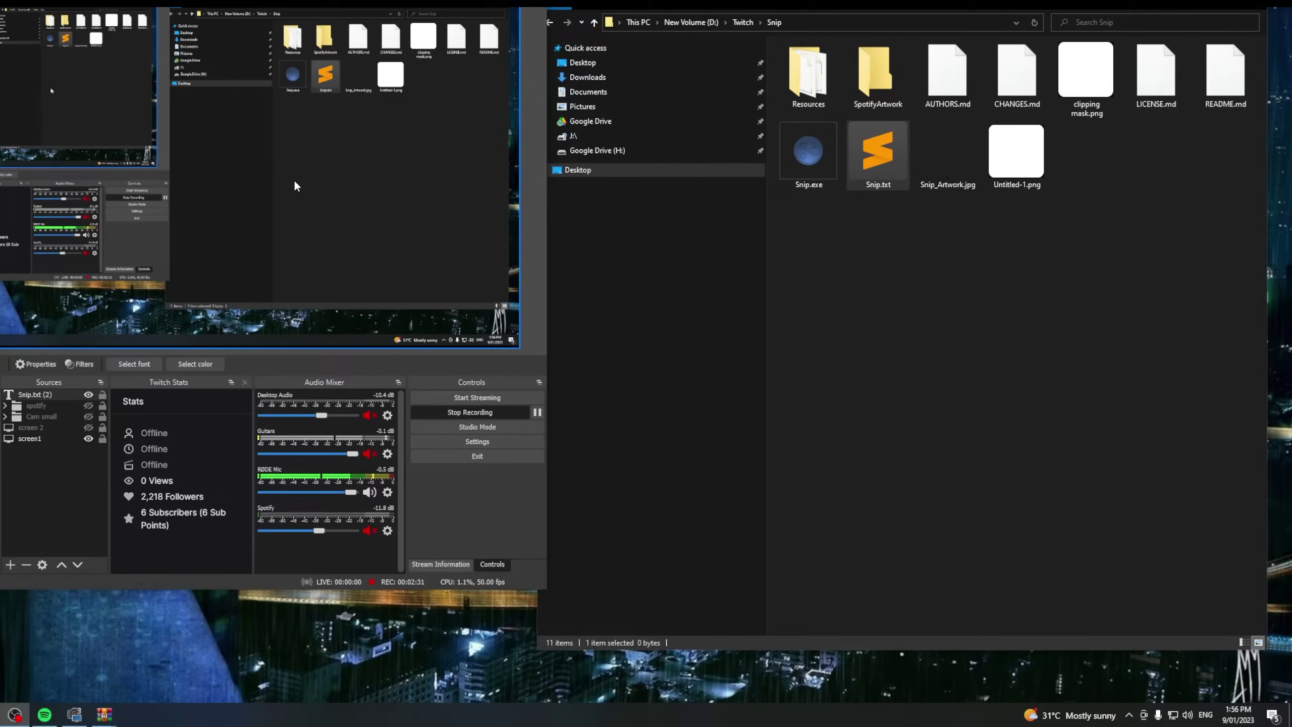
pyautogui.click(958, 173)
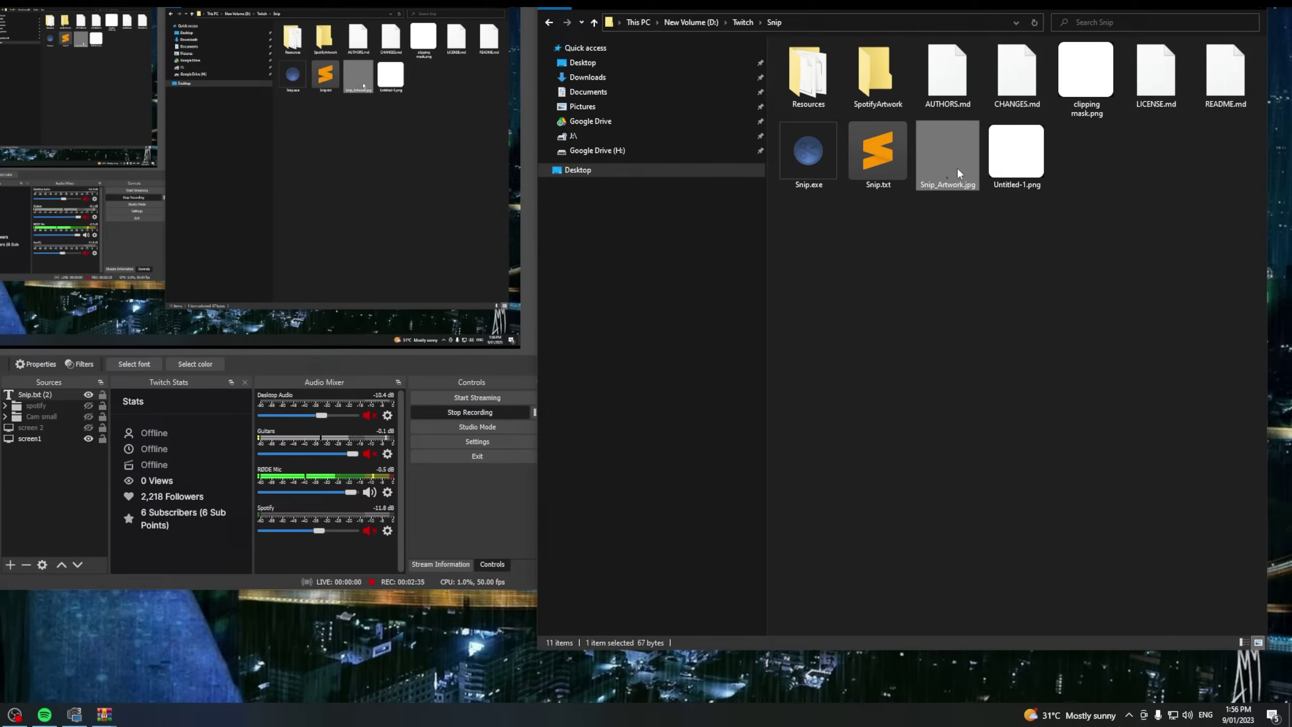
pyautogui.moveTo(958, 173); pyautogui.dragTo(318, 185)
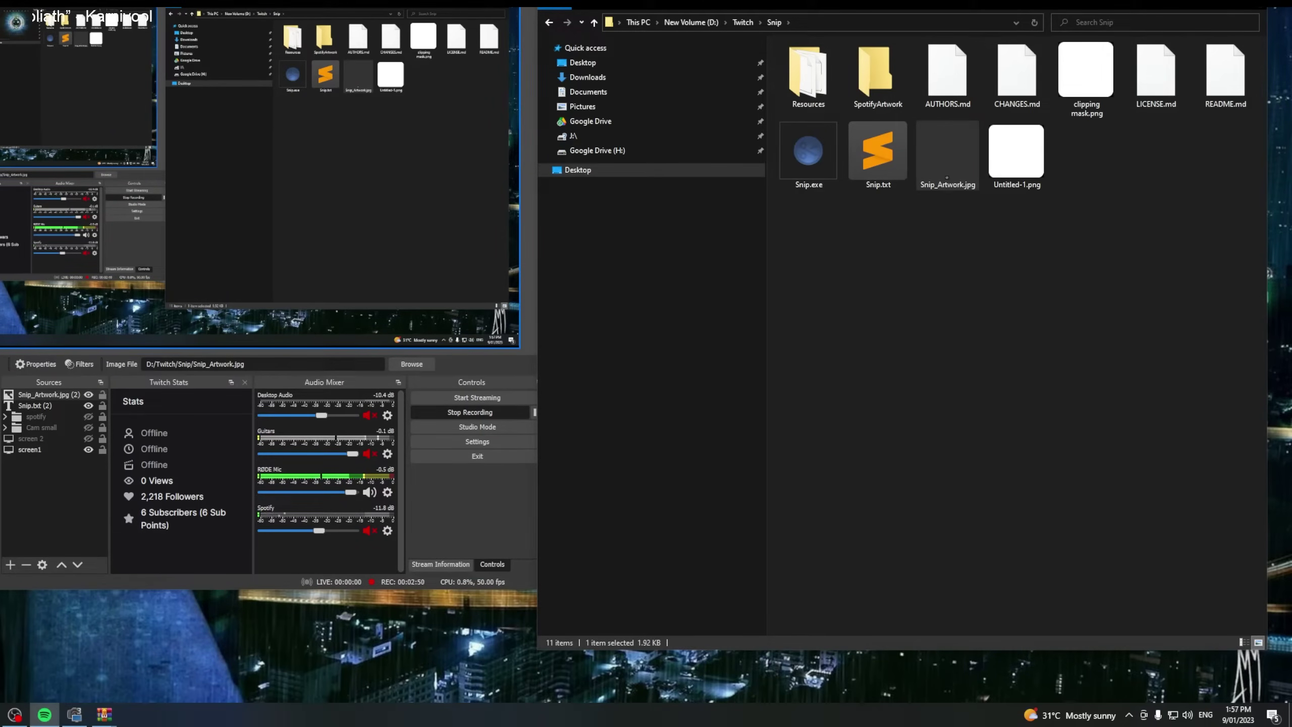
# Group the Snip.txt (2) text and Snip_Artwork.jpg (2) image into a group named 'spot'
pyautogui.click(60, 404)
pyautogui.keyDown('ctrl'); pyautogui.click(56, 395); pyautogui.keyUp('ctrl')
pyautogui.rightClick(49, 513)
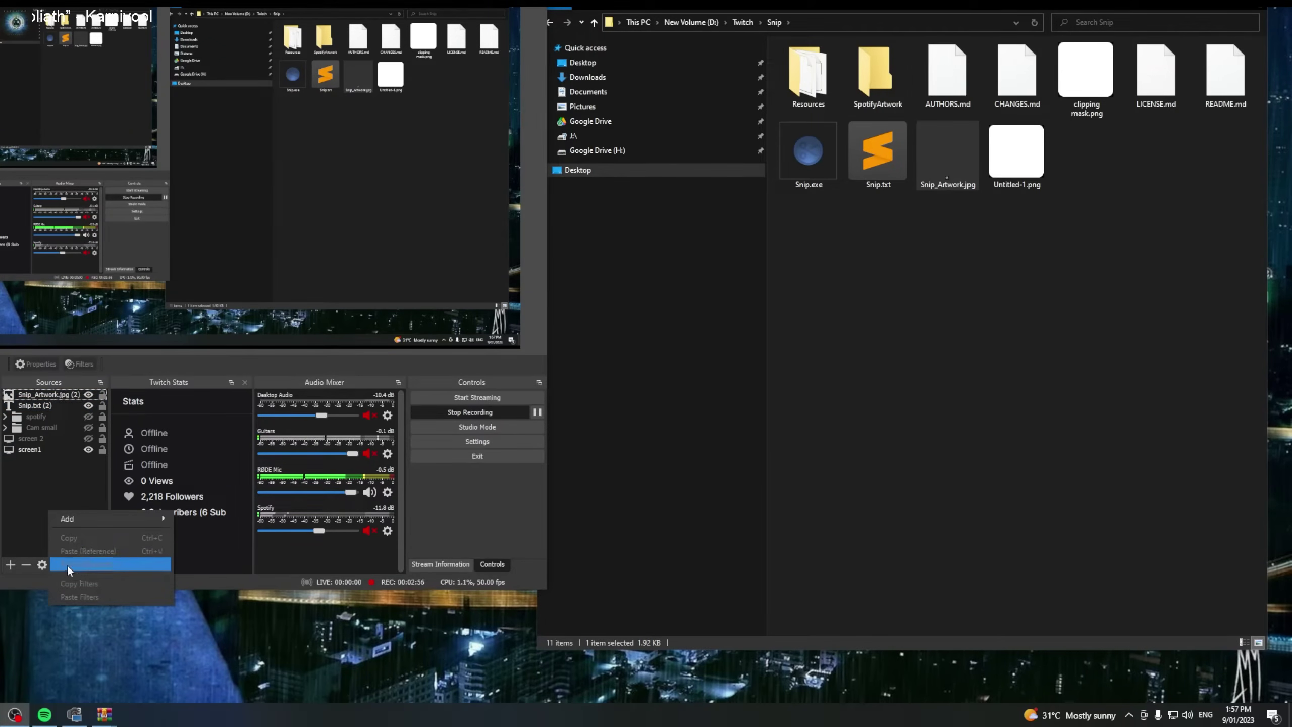
pyautogui.moveTo(72, 519)
pyautogui.click(197, 700)
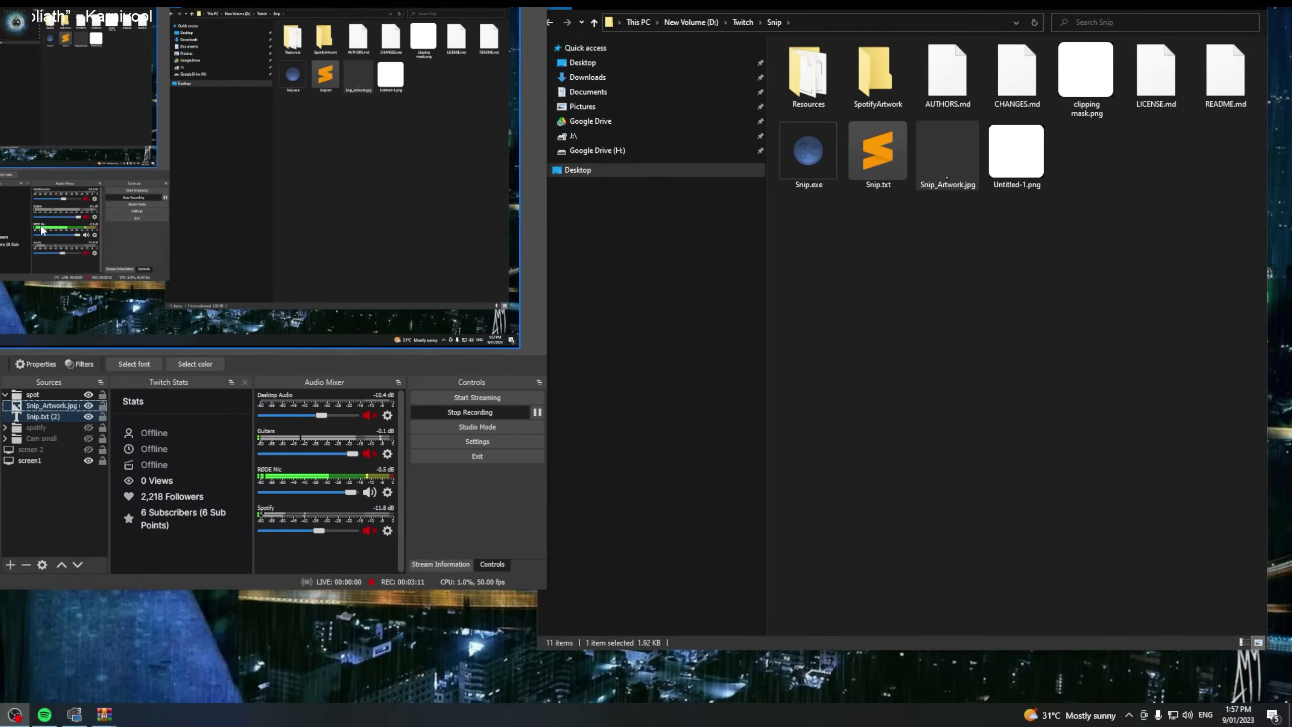
pyautogui.write('spot')
# Move the spot group toward the scene centre, then nudge it further left
pyautogui.moveTo(91, 19); pyautogui.dragTo(268, 245)
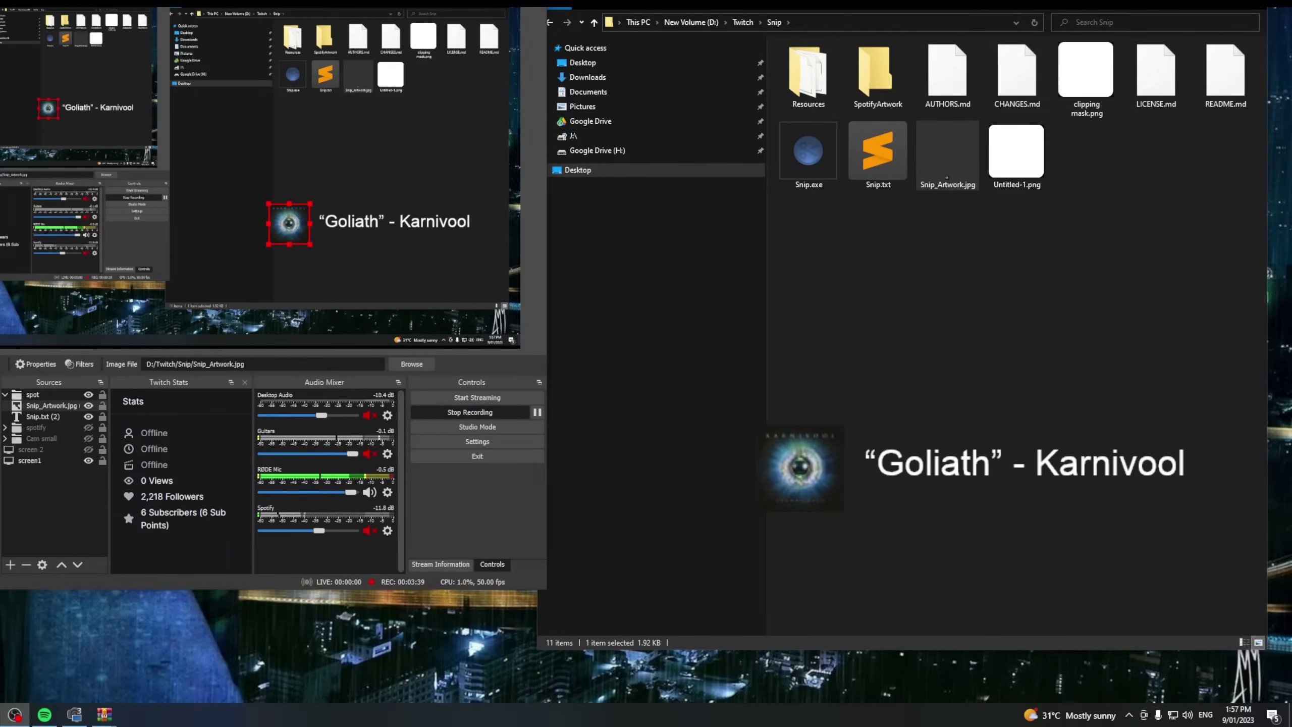
pyautogui.click(1249, 4)
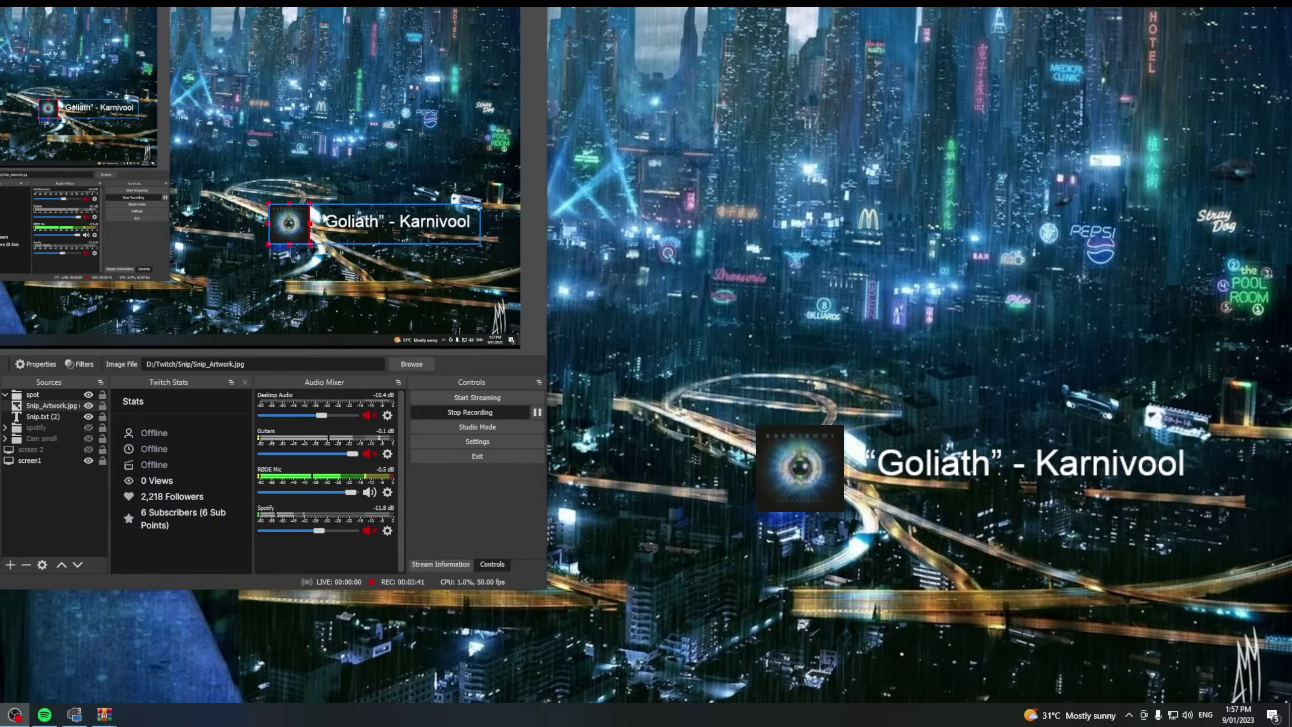
pyautogui.click(61, 326)
pyautogui.moveTo(371, 226); pyautogui.dragTo(312, 218)
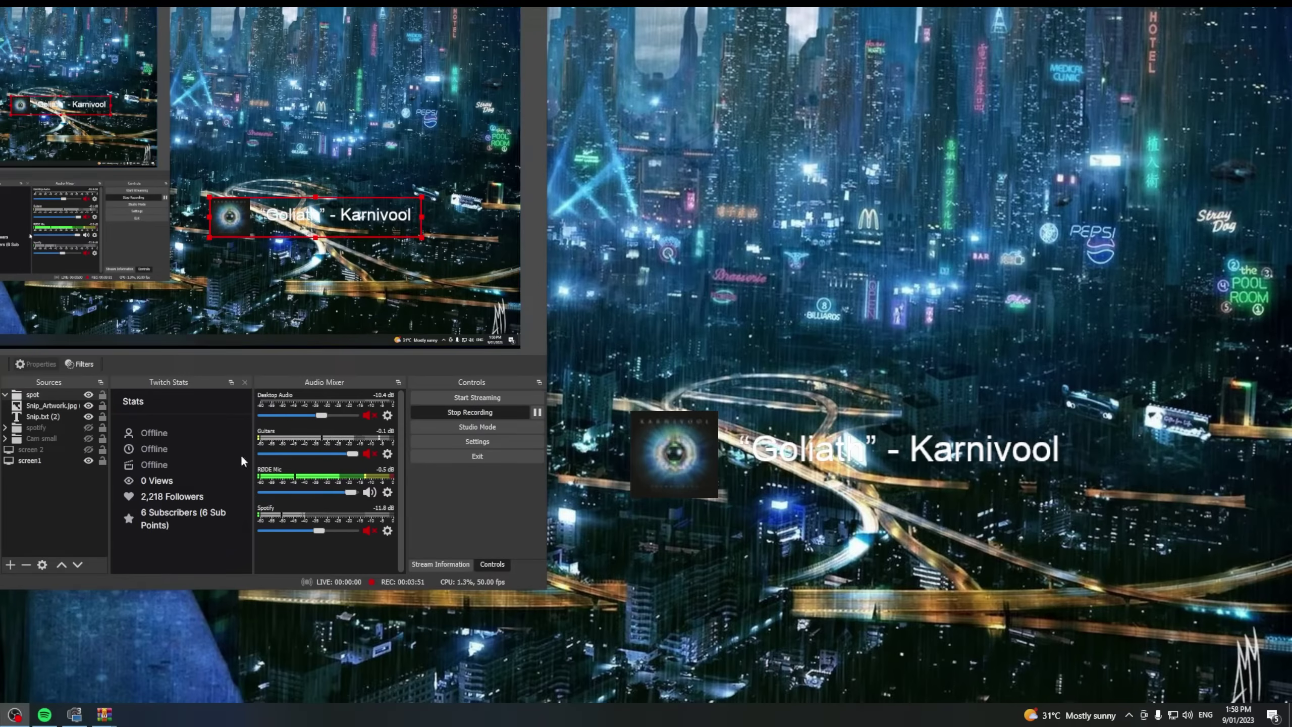
# Give the Snip.txt (2) track text Leelawadee UI Bold with a 59% opacity background
pyautogui.rightClick(46, 417)
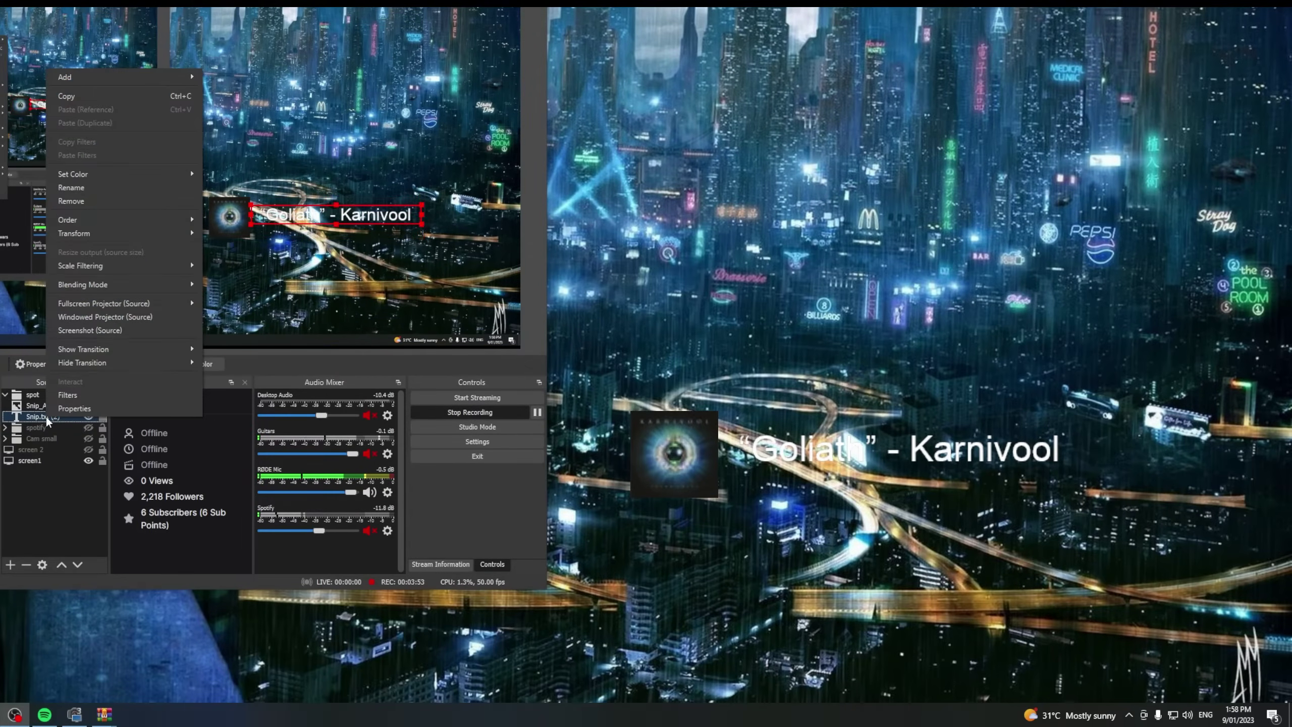
pyautogui.click(65, 408)
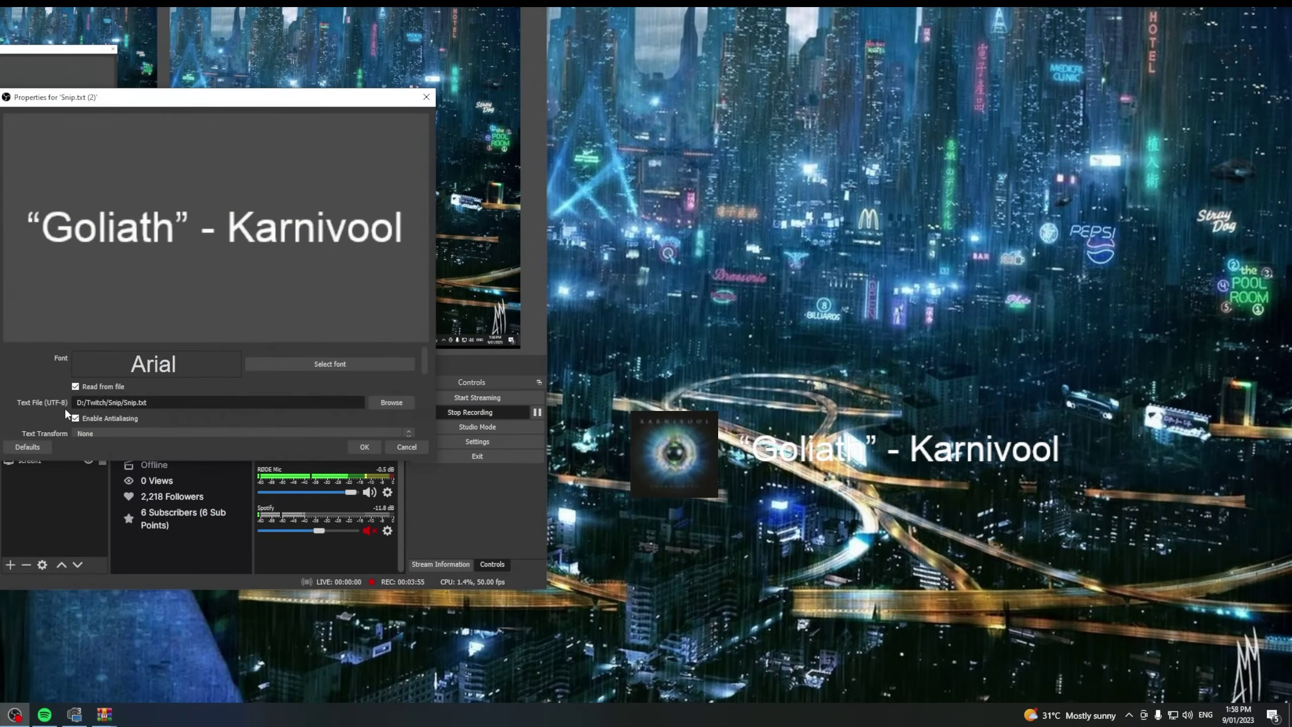
pyautogui.click(350, 365)
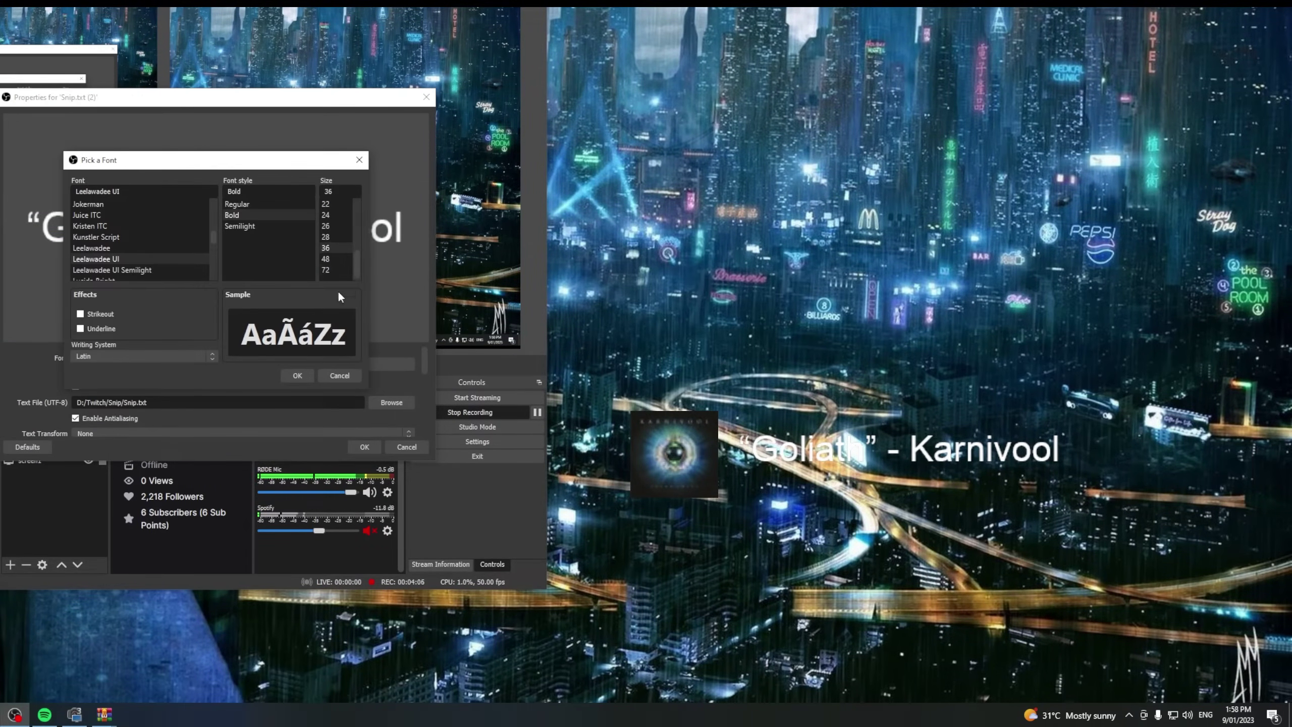
pyautogui.click(298, 375)
pyautogui.scroll(-6, 245, 374)
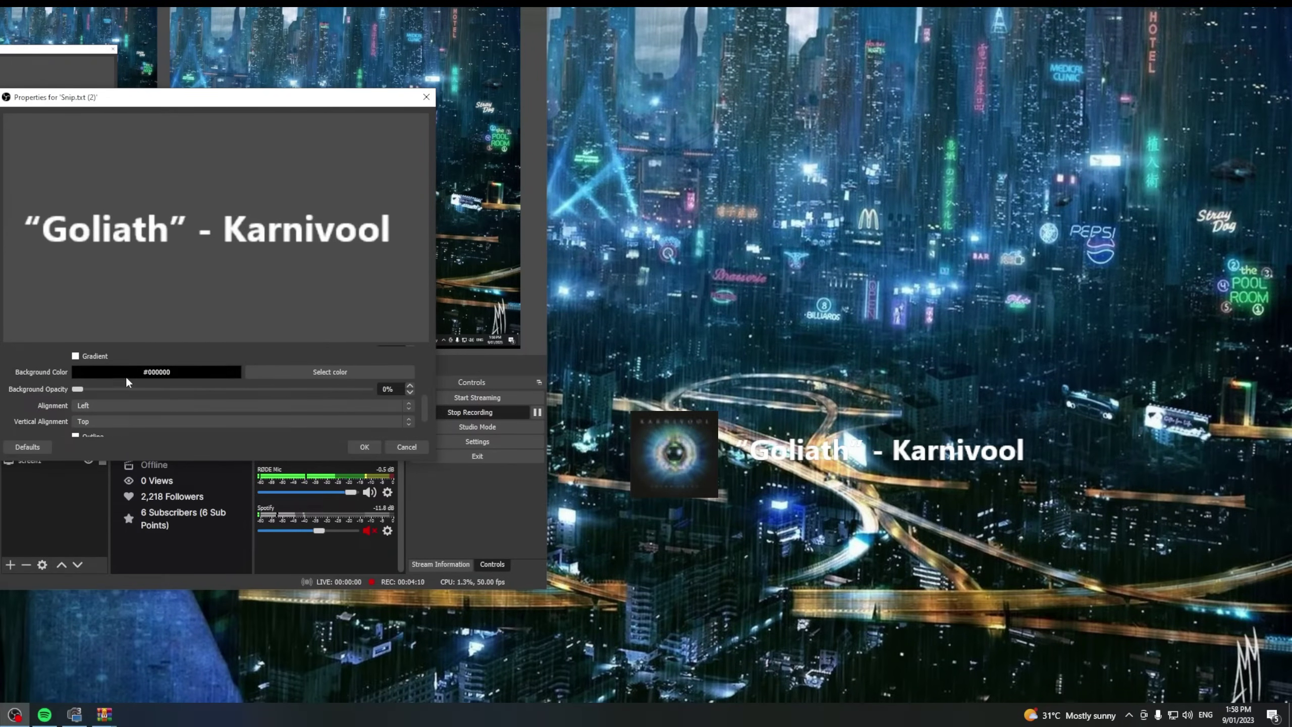
pyautogui.moveTo(79, 388); pyautogui.dragTo(249, 394)
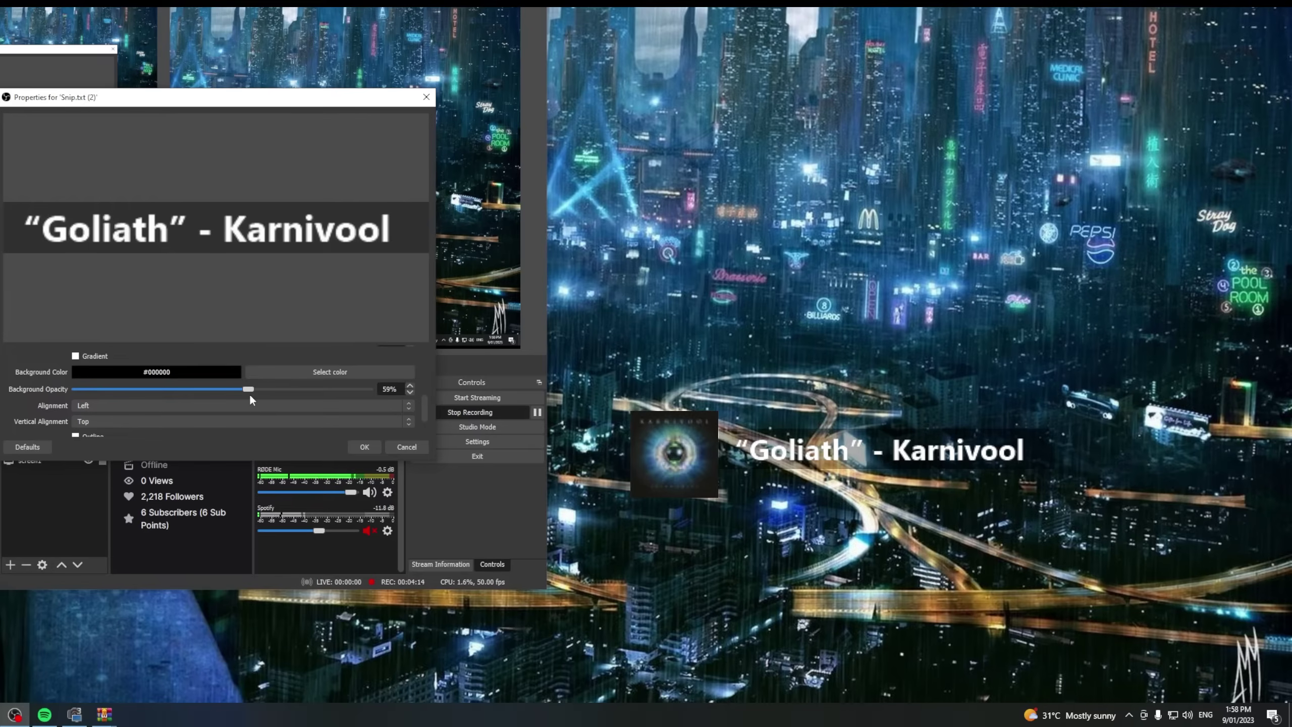
pyautogui.press('Return')
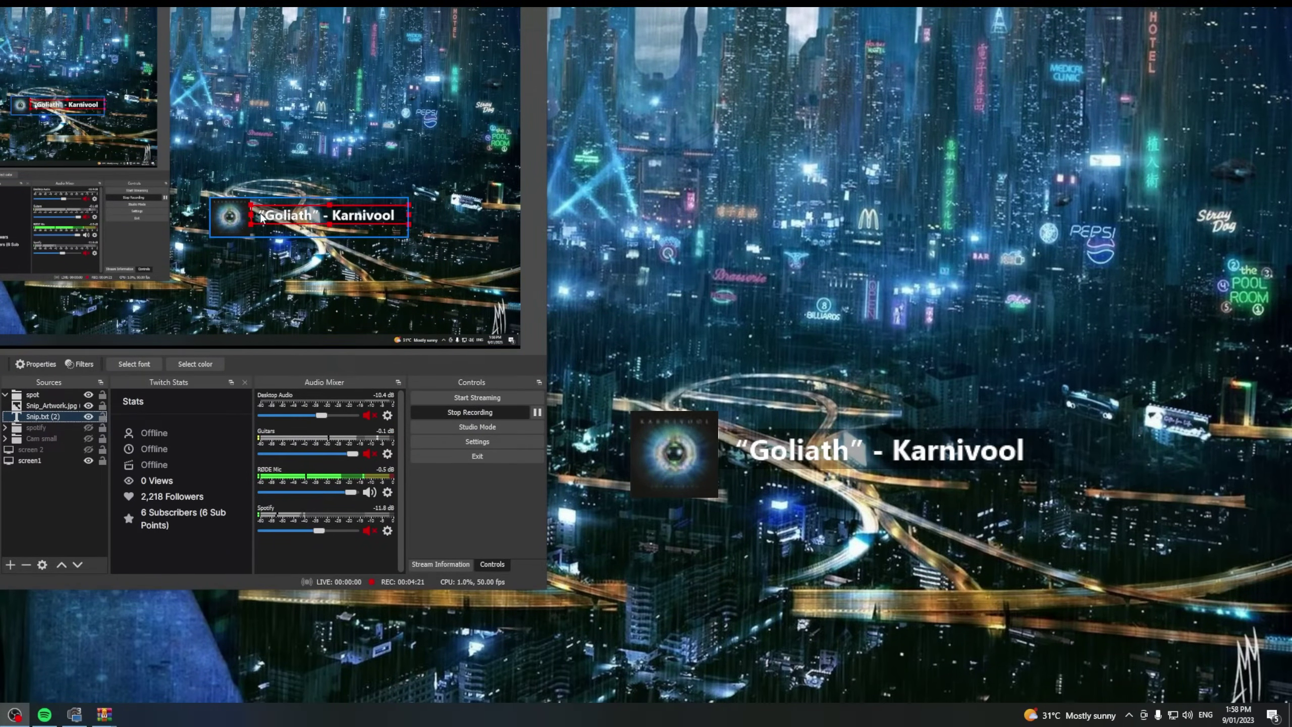
# Drag the spot track group slightly left and lower in the preview
pyautogui.click(203, 264)
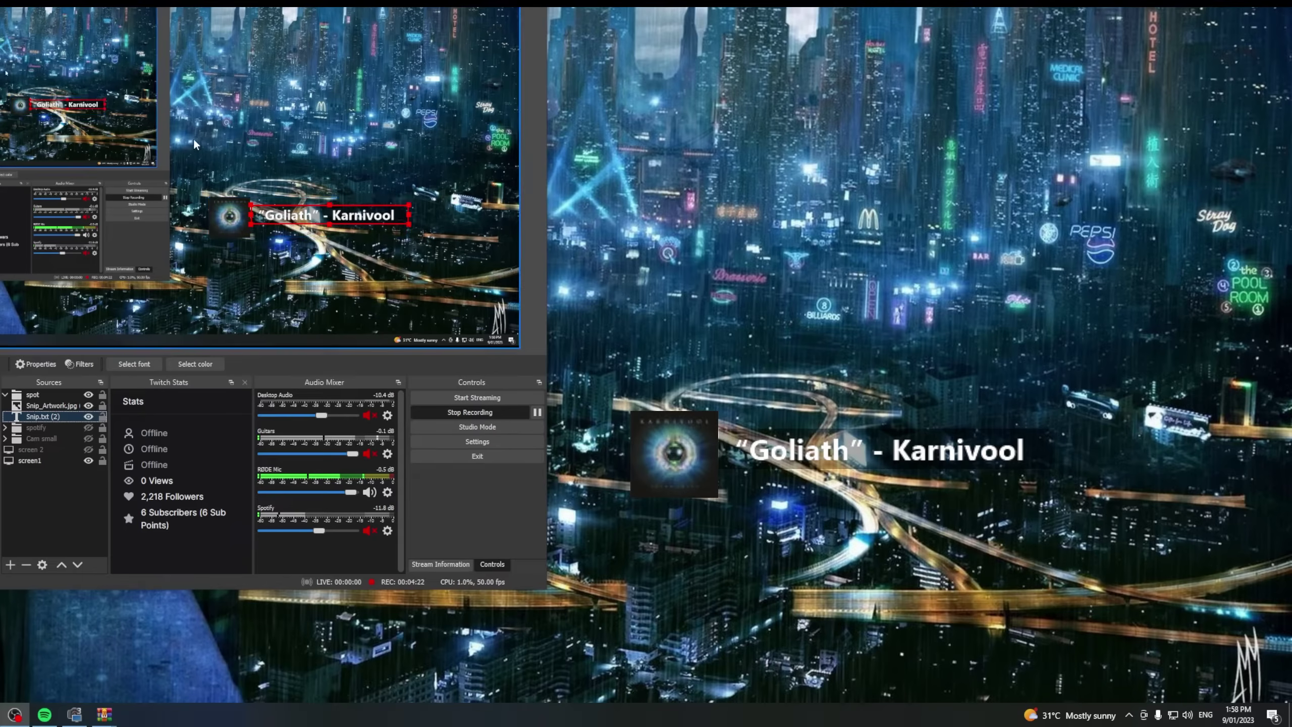
pyautogui.click(45, 397)
pyautogui.moveTo(254, 227)
pyautogui.mouseDown()
pyautogui.moveTo(218, 234)
pyautogui.moveTo(283, 238)
pyautogui.moveTo(290, 186)
pyautogui.moveTo(272, 223)
pyautogui.mouseUp()
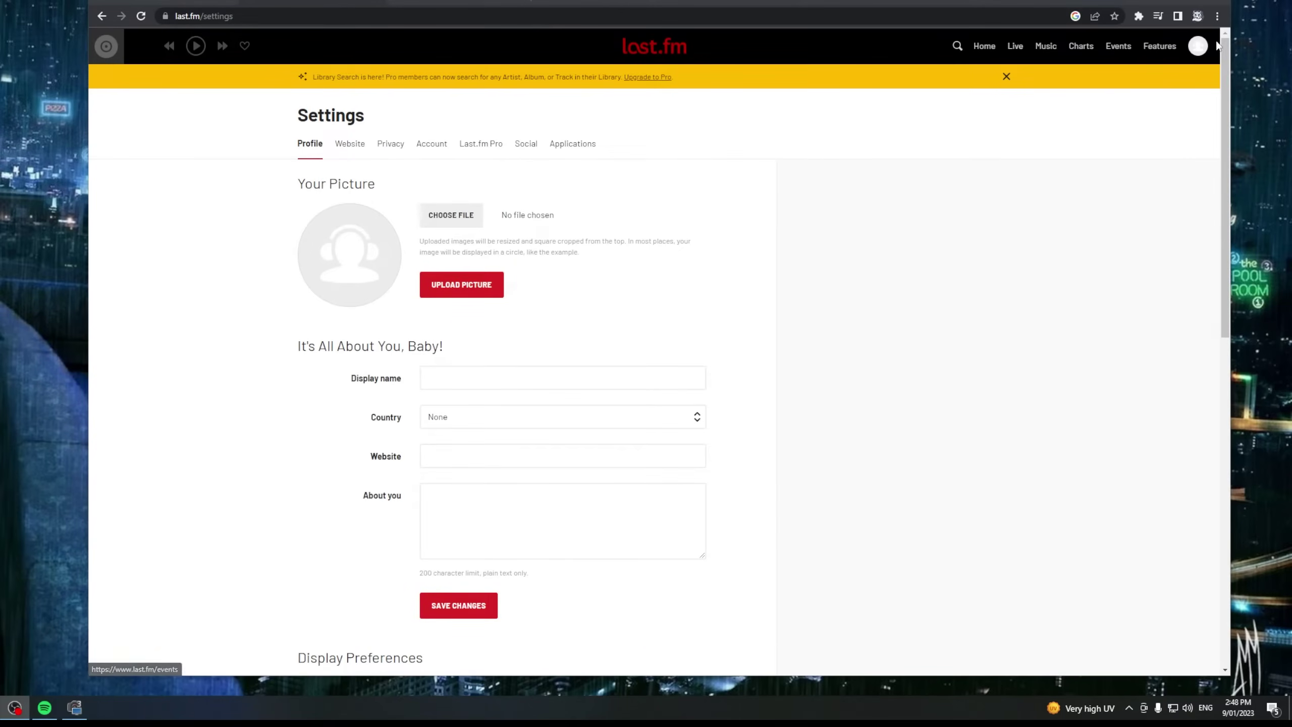
# Connect Spotify Scrobbling from the Applications tab of Last.fm account settings
pyautogui.click(1198, 47)
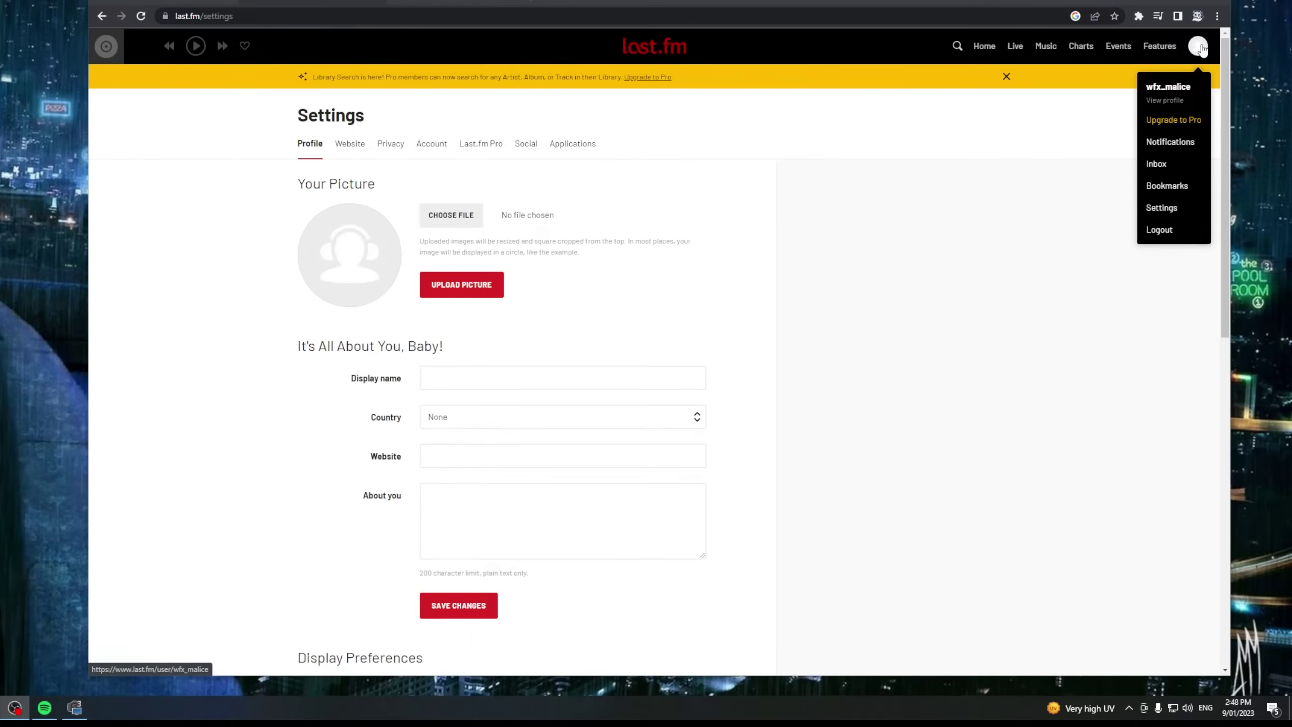
pyautogui.click(1173, 211)
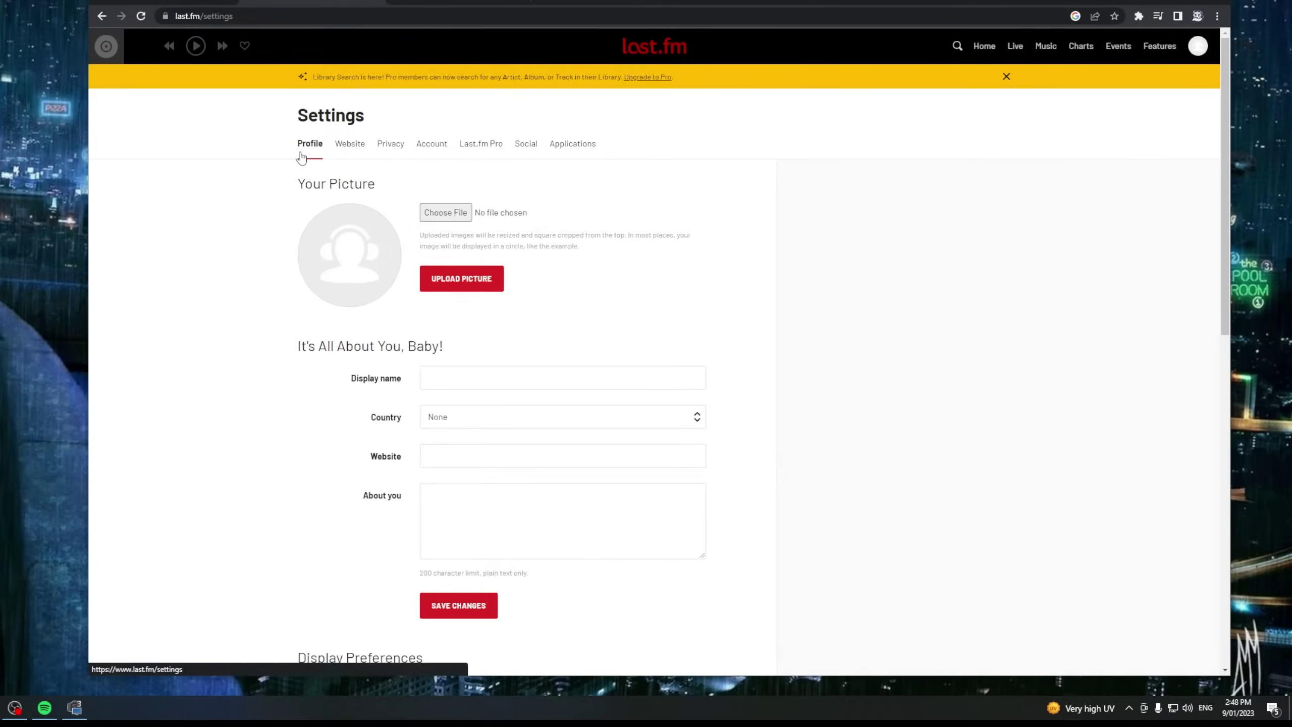
pyautogui.click(574, 149)
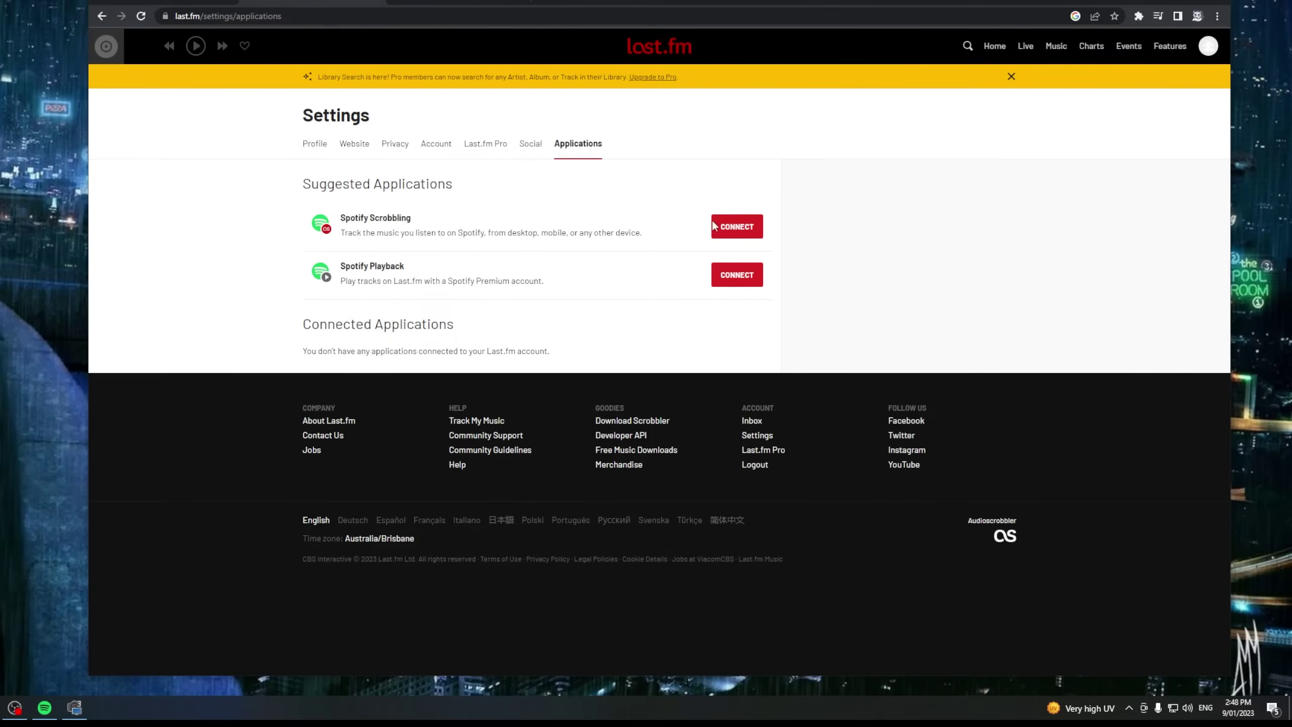
pyautogui.click(722, 229)
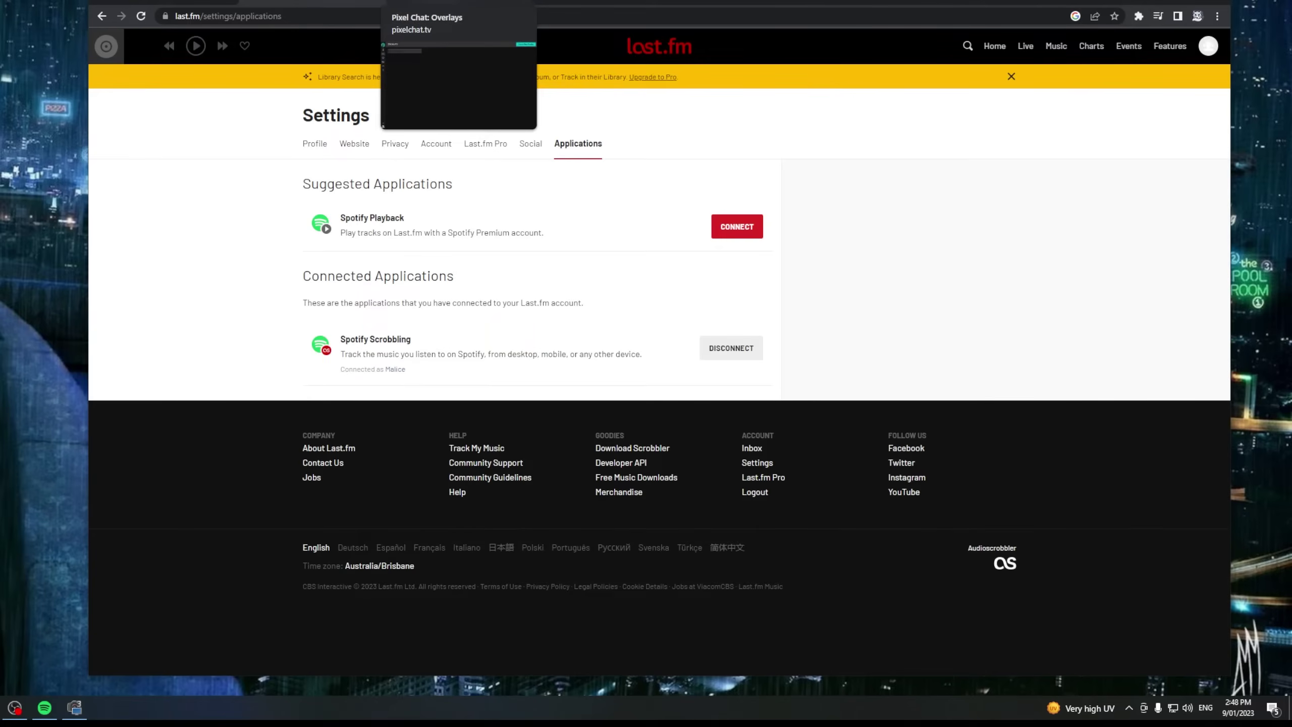
# Create a Now Playing overlay in Pixel Chat and open its editor
pyautogui.click(435, 2)
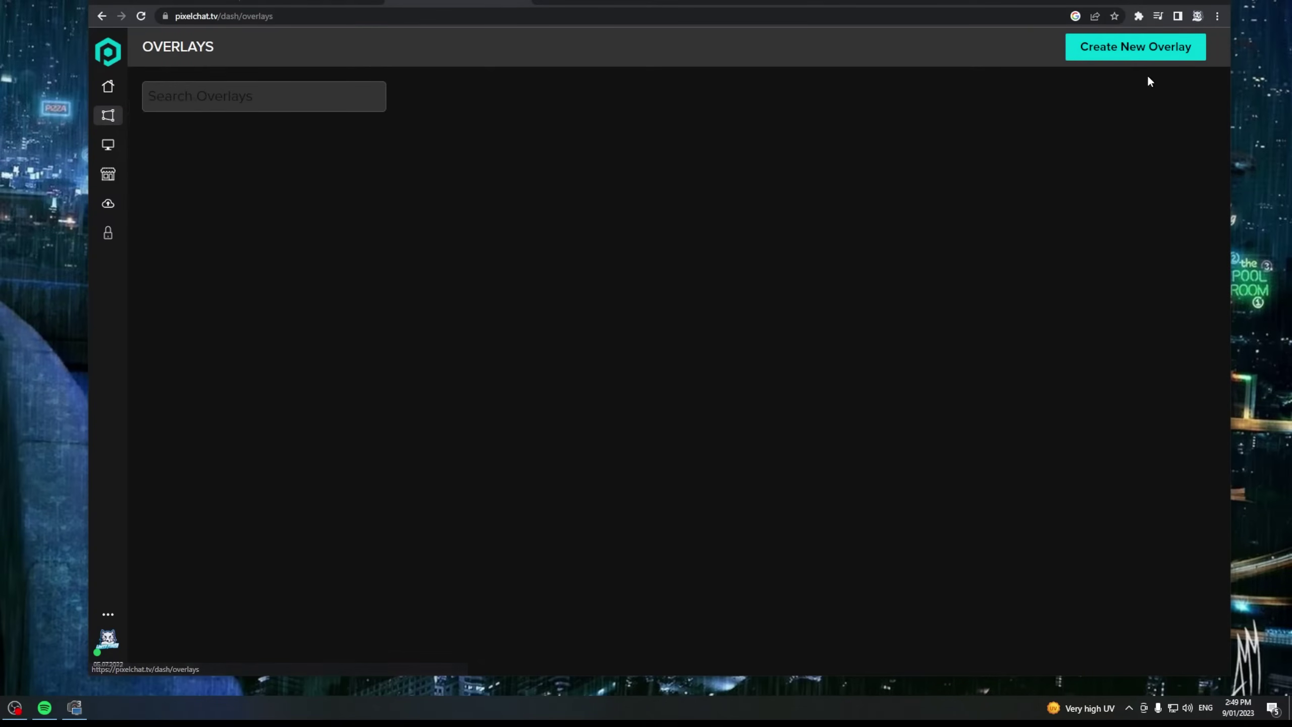
pyautogui.click(1123, 49)
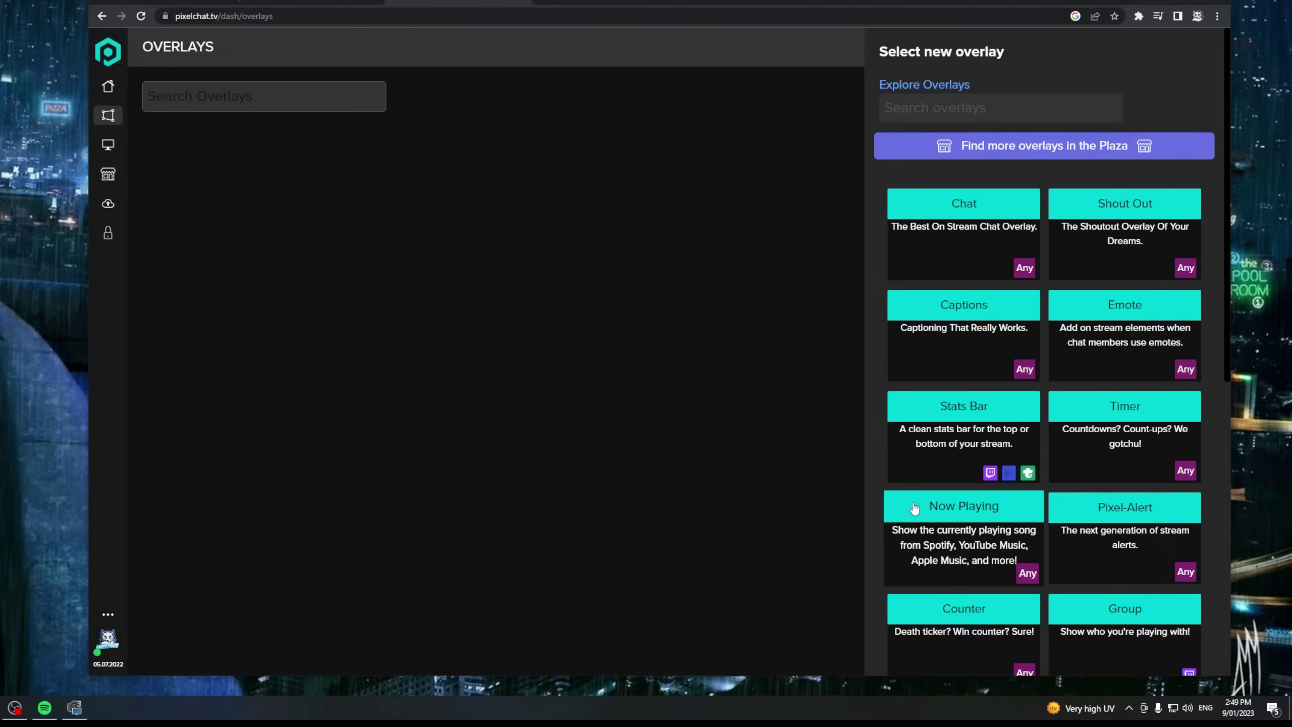
pyautogui.click(965, 506)
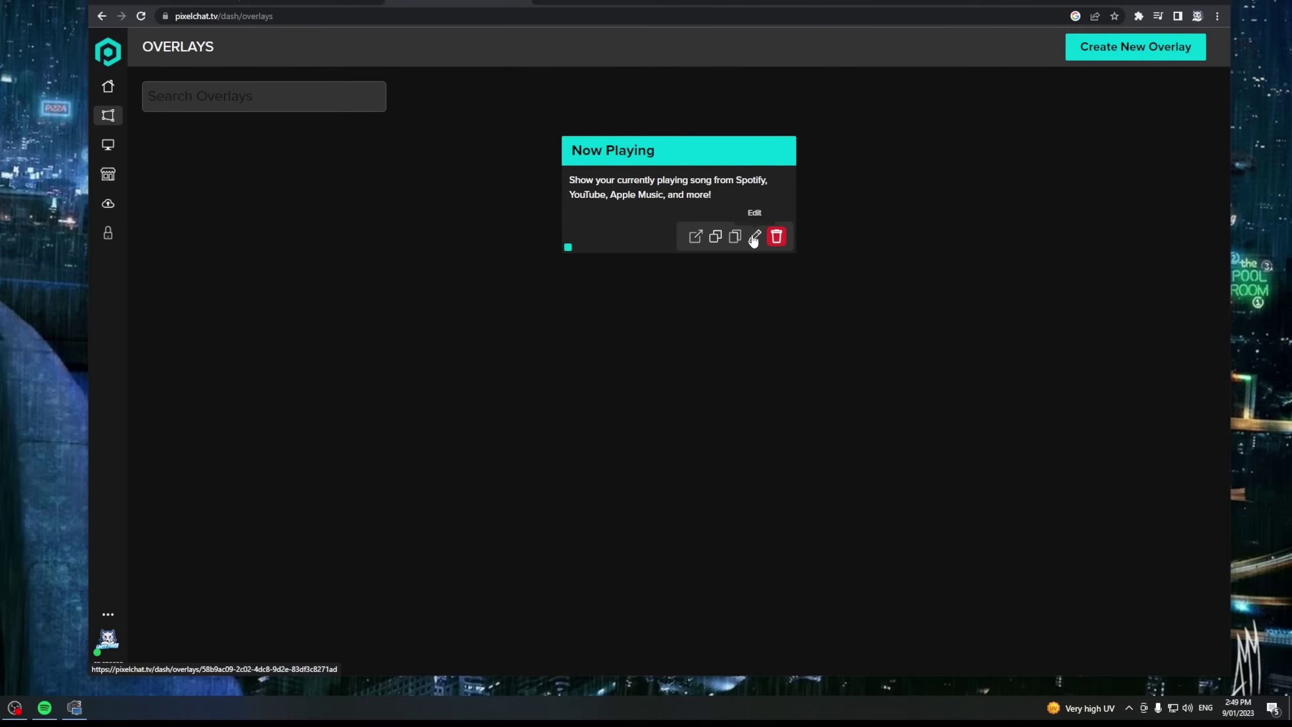
pyautogui.click(755, 237)
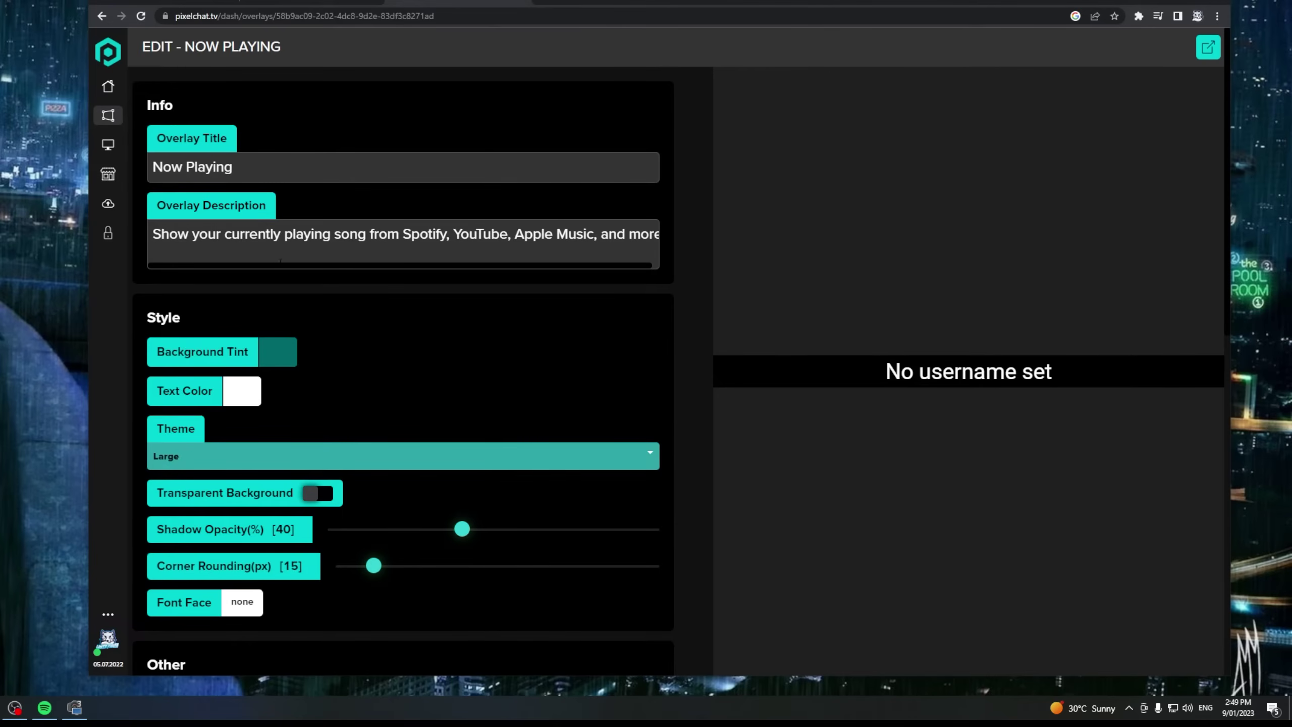
# Enter the Last.fm username in the overlay's Account field
pyautogui.scroll(-10, 453, 379)
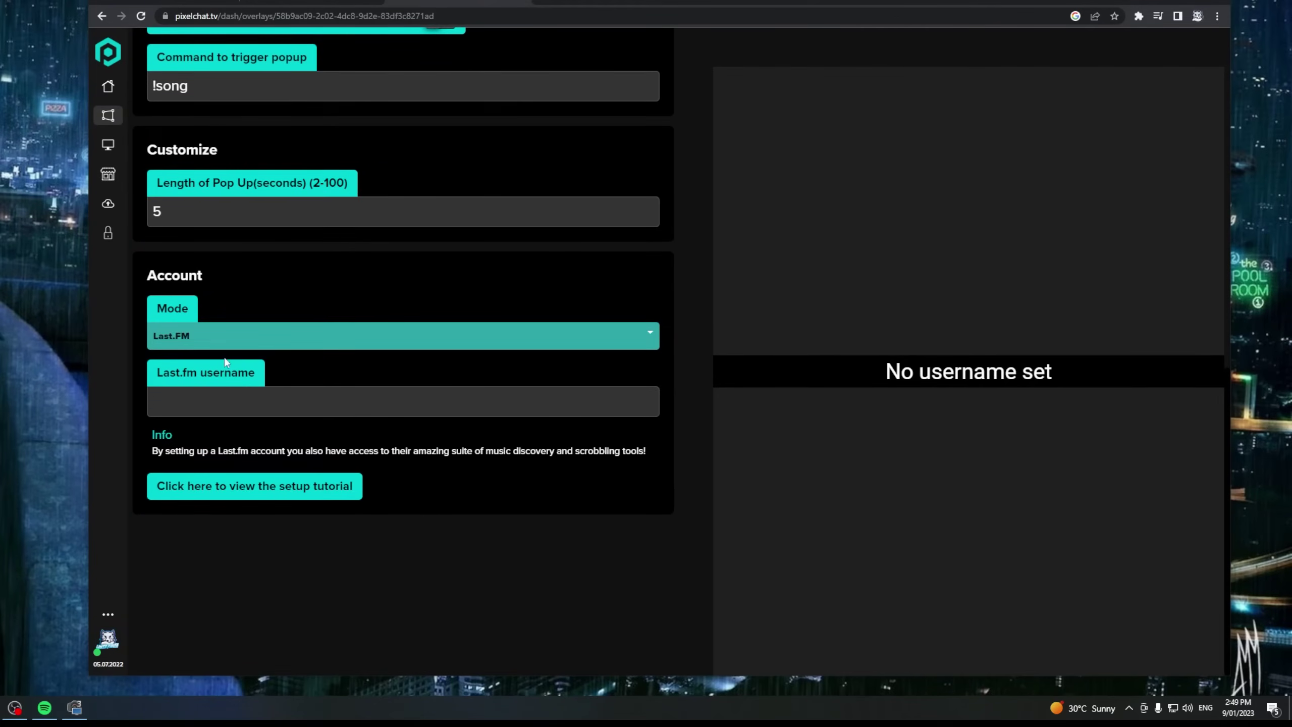
pyautogui.click(202, 397)
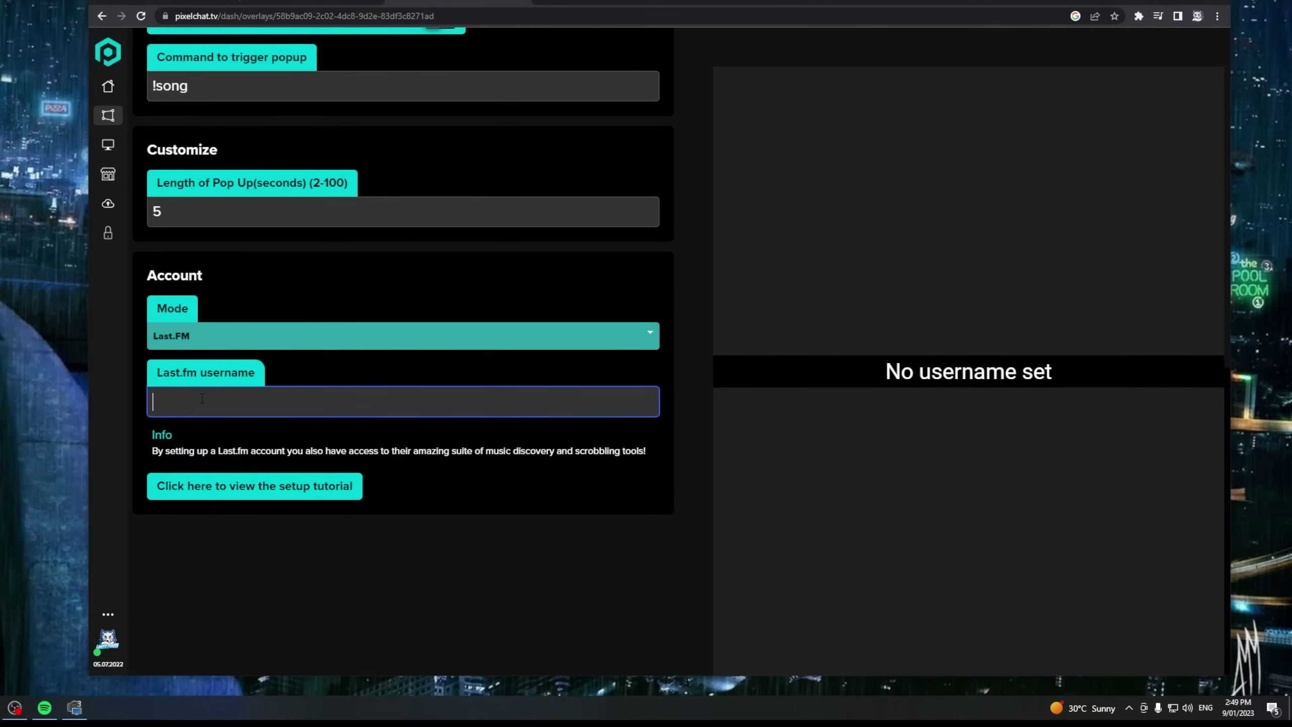
pyautogui.write('wfk_mallcej')
# Change the pop-up length from 5 to 8 seconds
pyautogui.scroll(5, 461, 315)
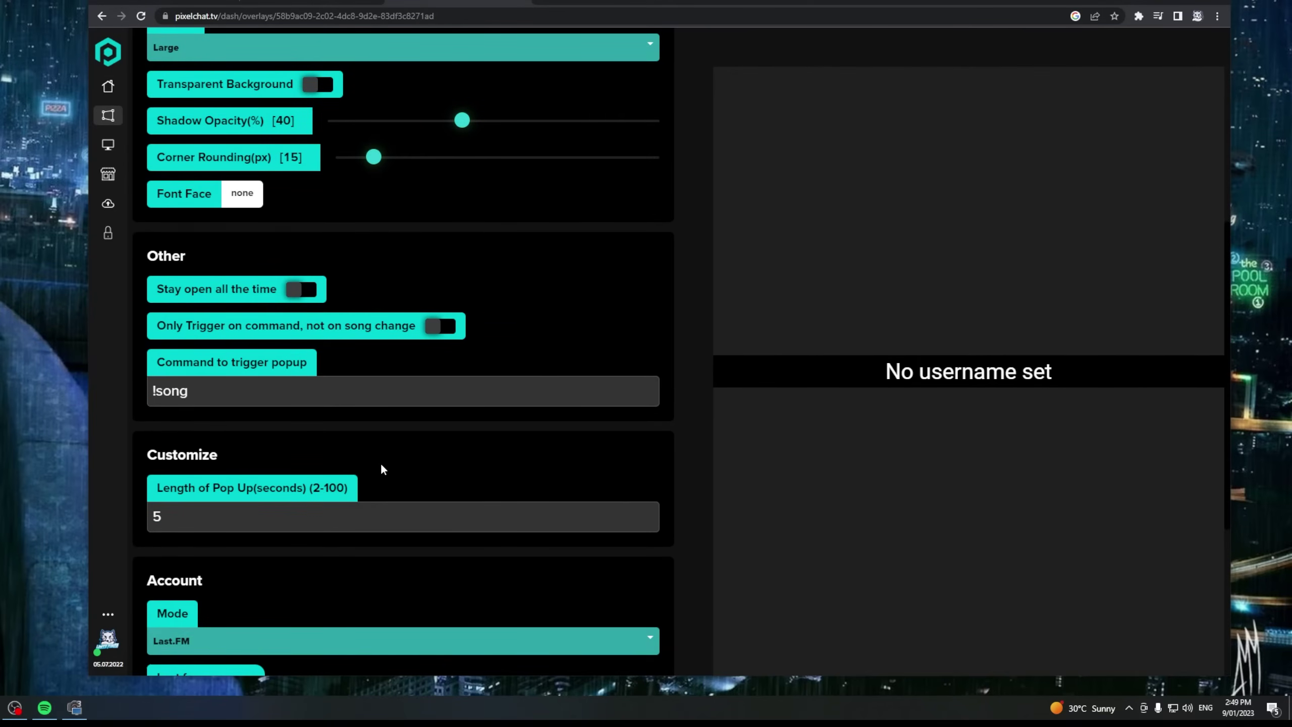
pyautogui.scroll(1, 278, 511)
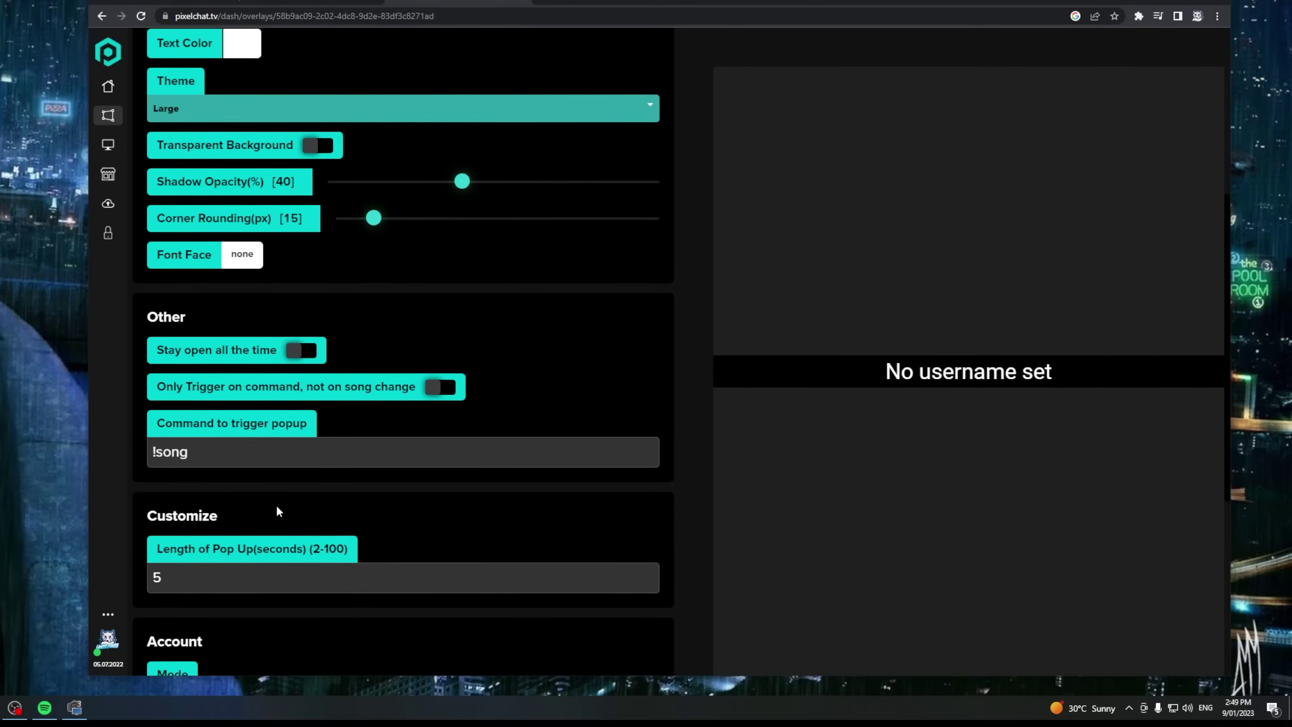
pyautogui.click(184, 577)
pyautogui.hotkey('ctrl', 'a')
pyautogui.write('8')
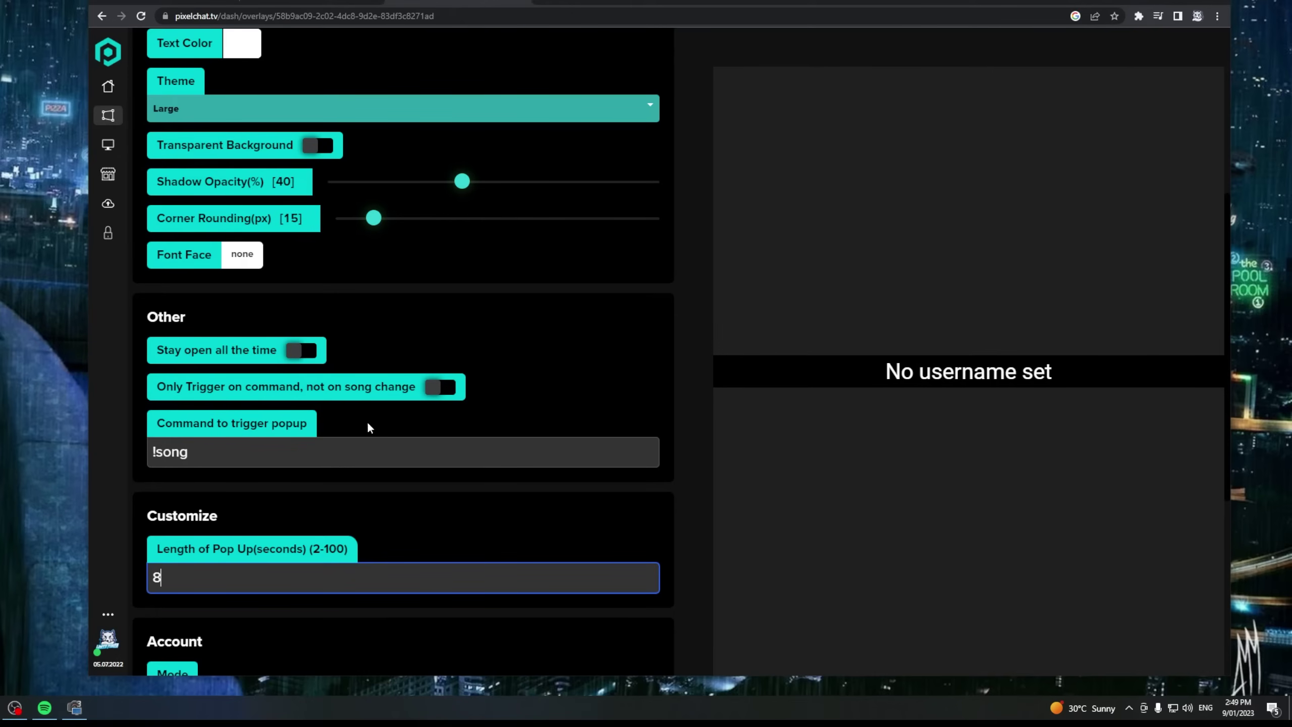
# Open the Now Playing overlay's own page, showing Pittsburgh (No Intro) with album art
pyautogui.scroll(5, 414, 430)
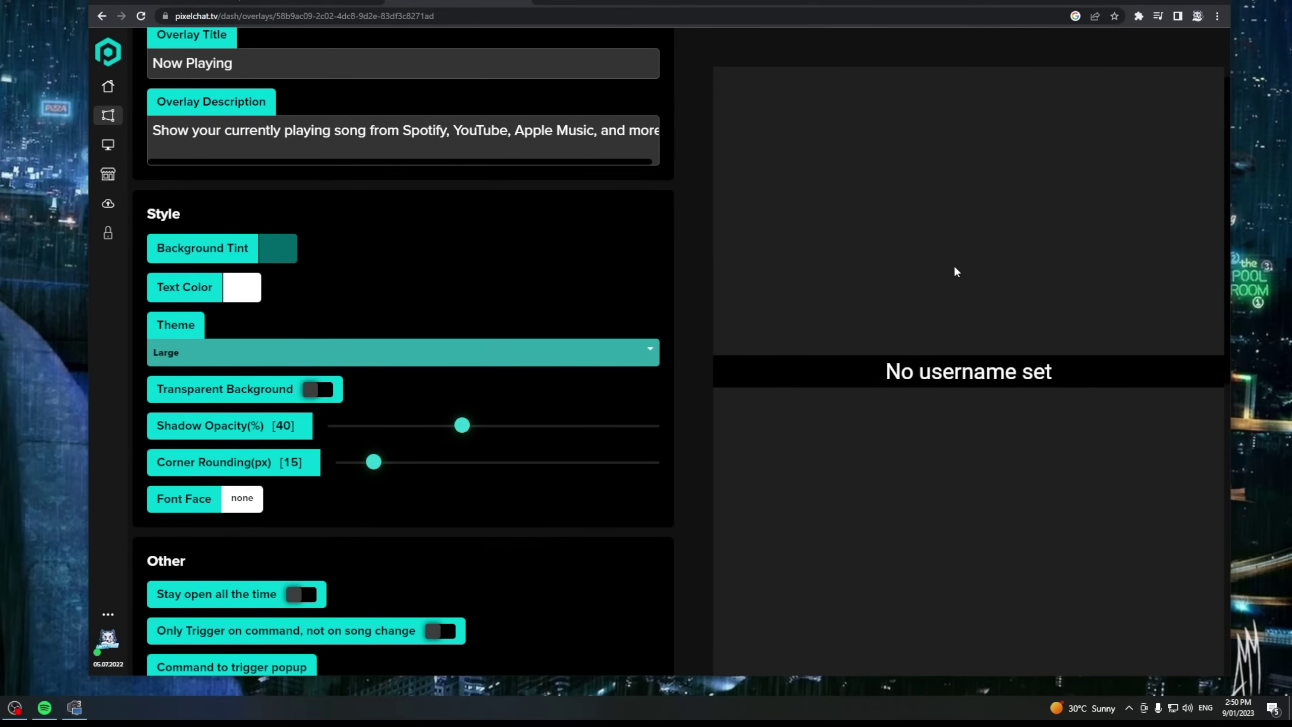
pyautogui.scroll(2, 679, 320)
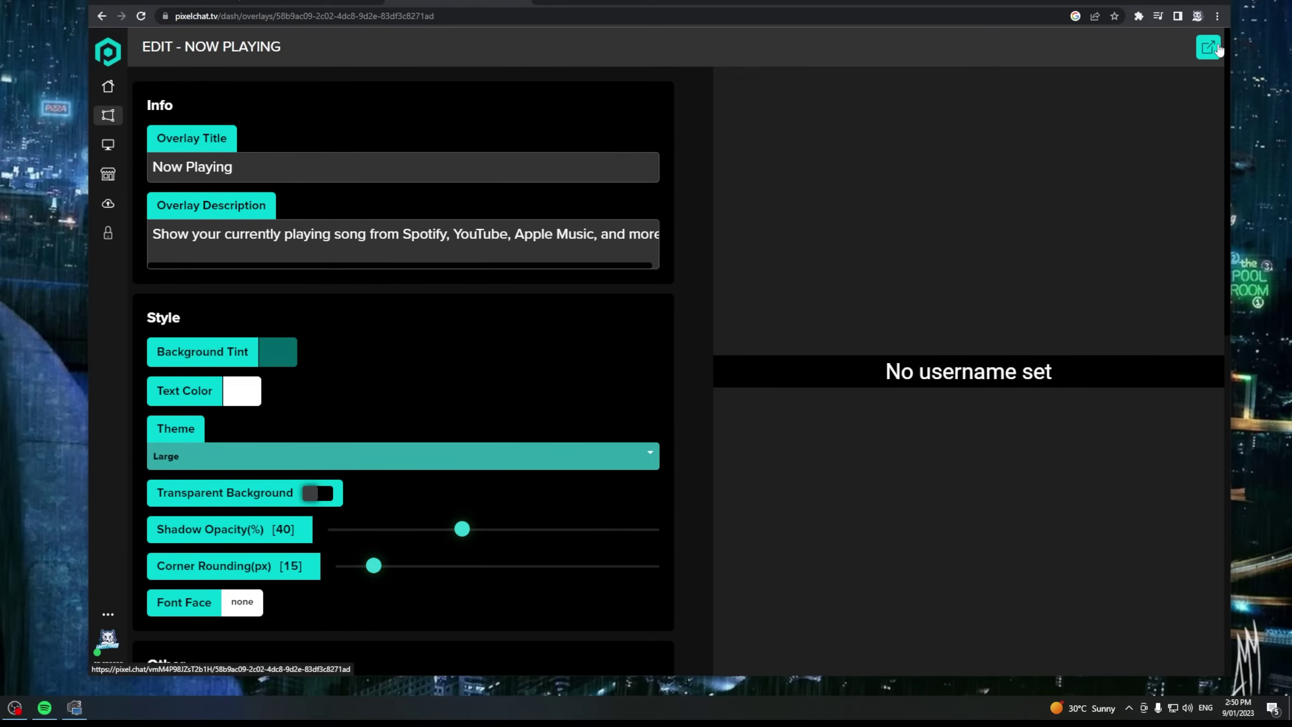
pyautogui.click(1218, 47)
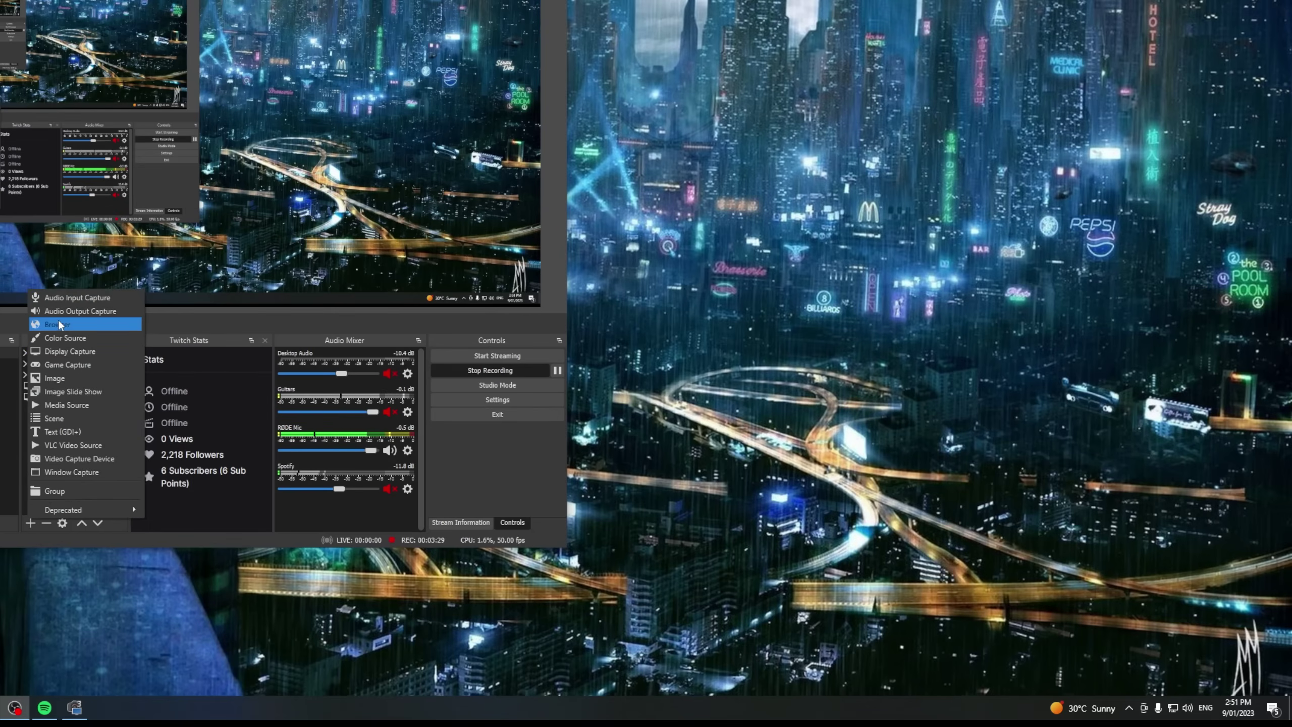
# Add a browser source 'spotify PC' pointing to the pasted Pixel Chat overlay URL
pyautogui.click(56, 324)
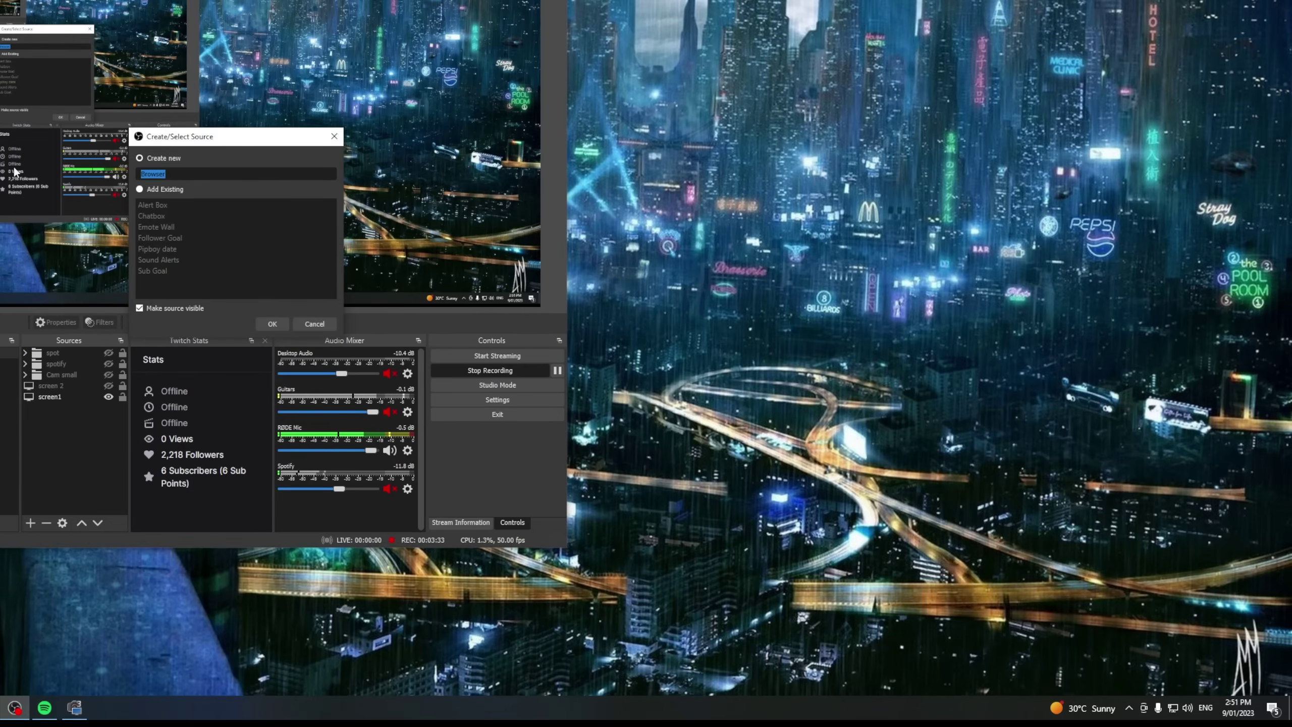
pyautogui.write('spotify PC')
pyautogui.click(270, 325)
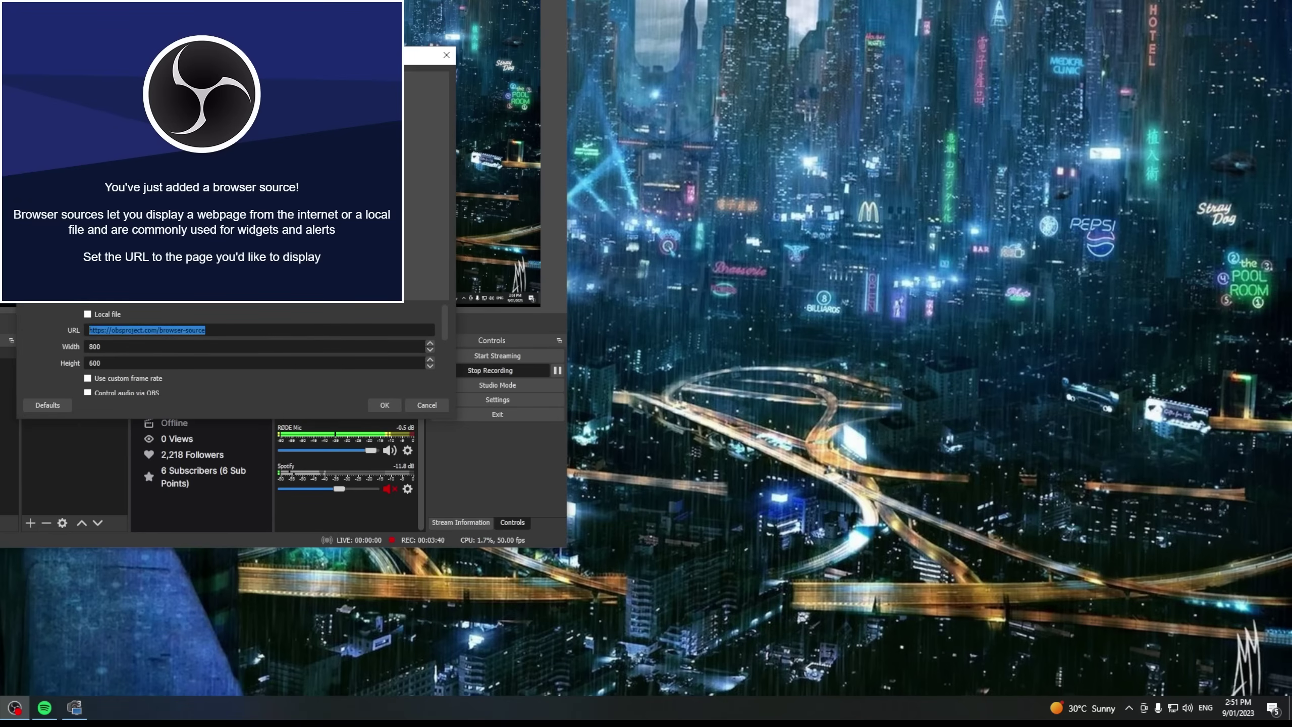
pyautogui.click(384, 405)
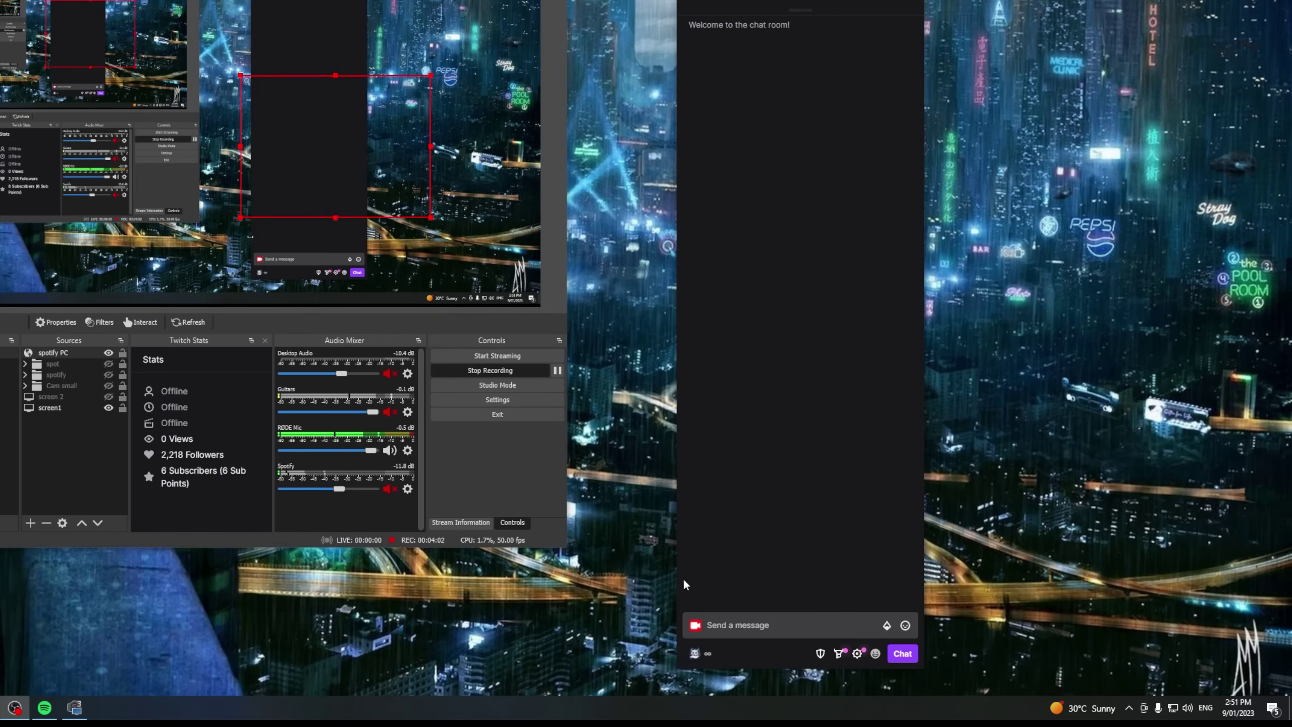
# Post !song in Twitch chat, then drag the screen-capture source to a new preview position
pyautogui.click(712, 623)
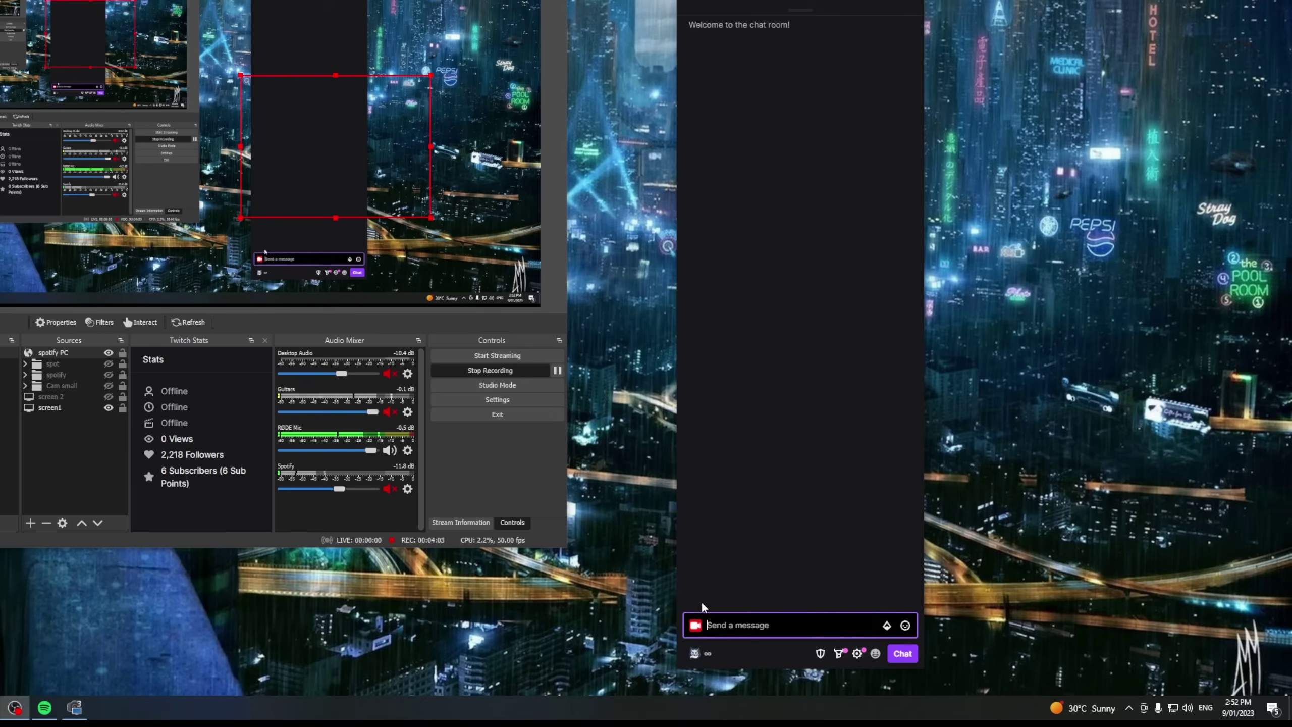
pyautogui.write('Isong')
pyautogui.press('Return')
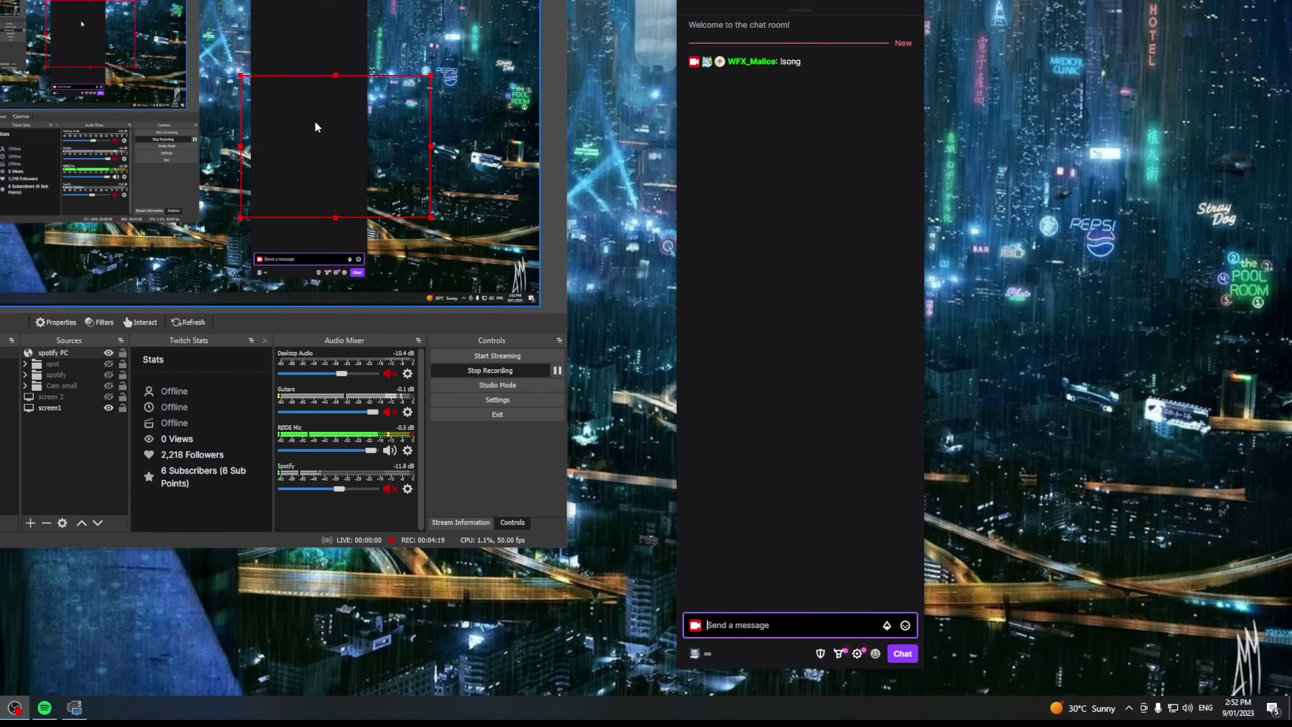
pyautogui.click(64, 181)
pyautogui.moveTo(64, 180); pyautogui.dragTo(239, 162)
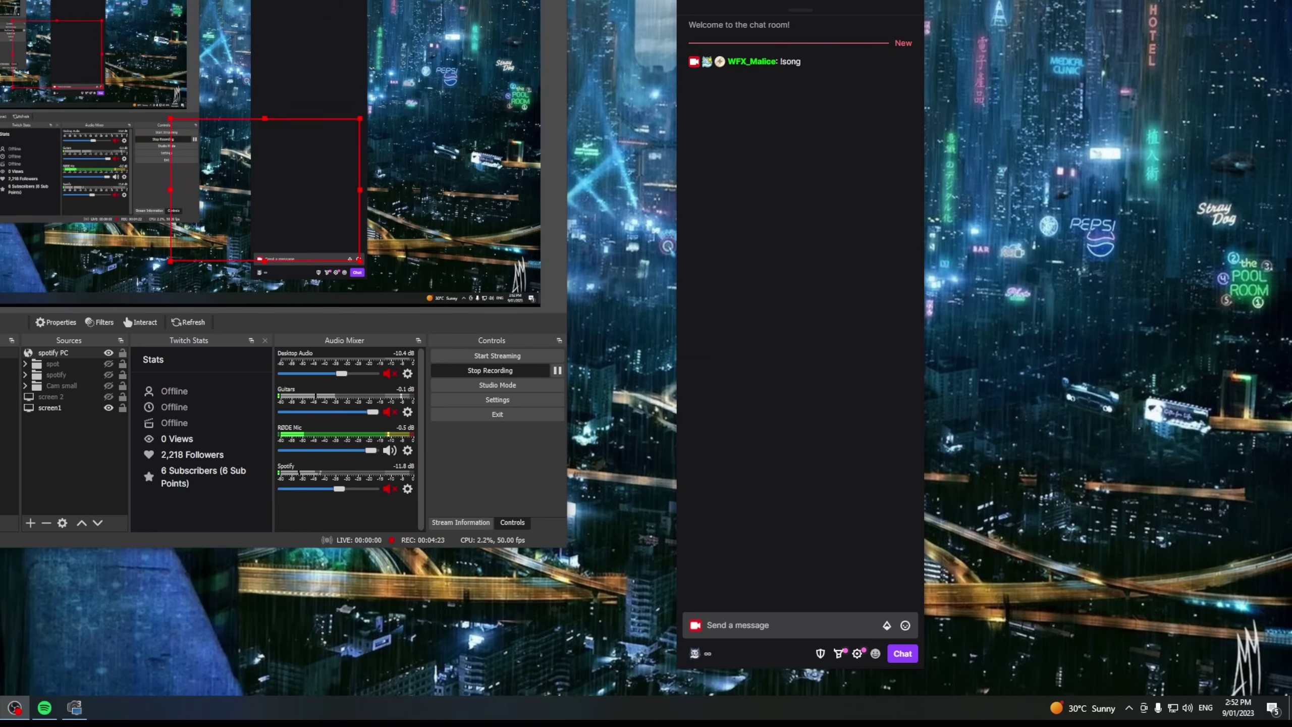